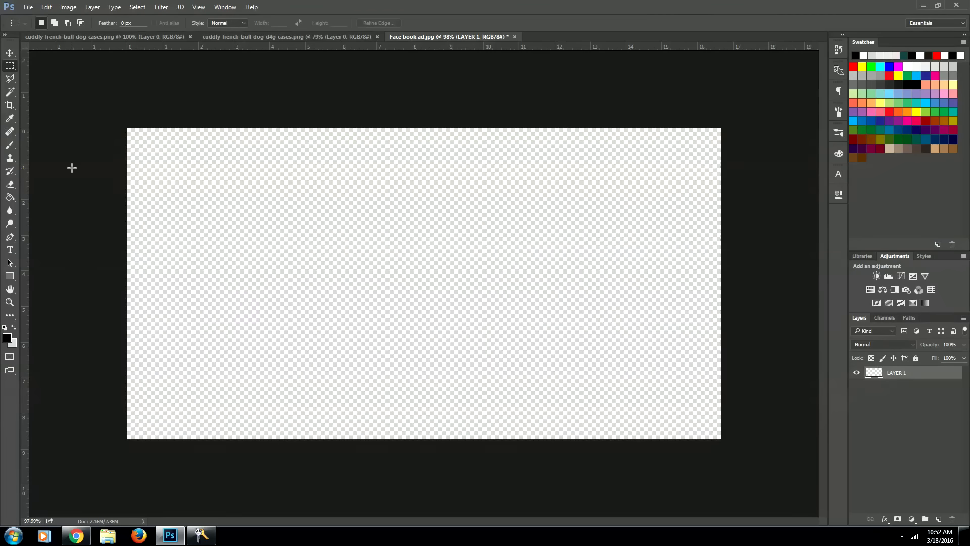
Check the pixel dimensions of the Face book ad image in the Image Size settings.
click(68, 7)
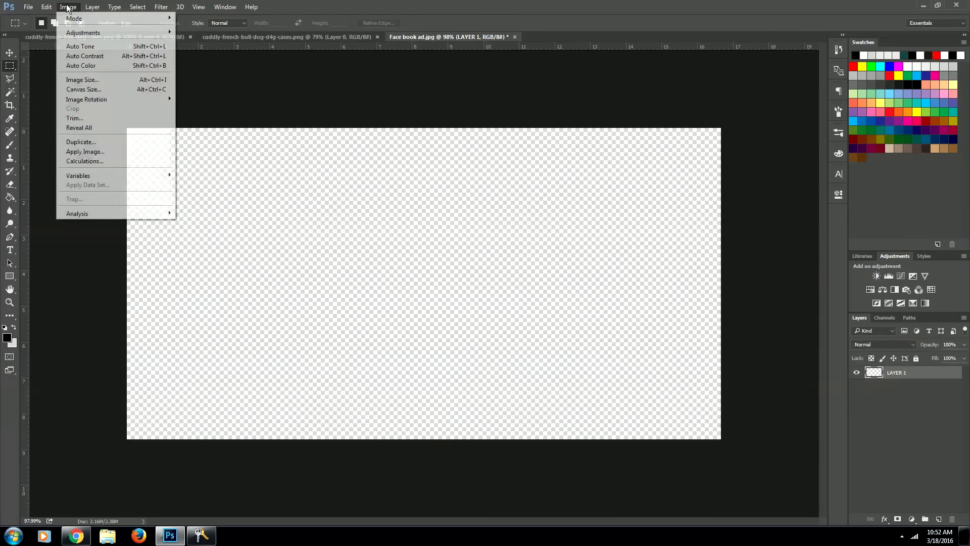
click(101, 80)
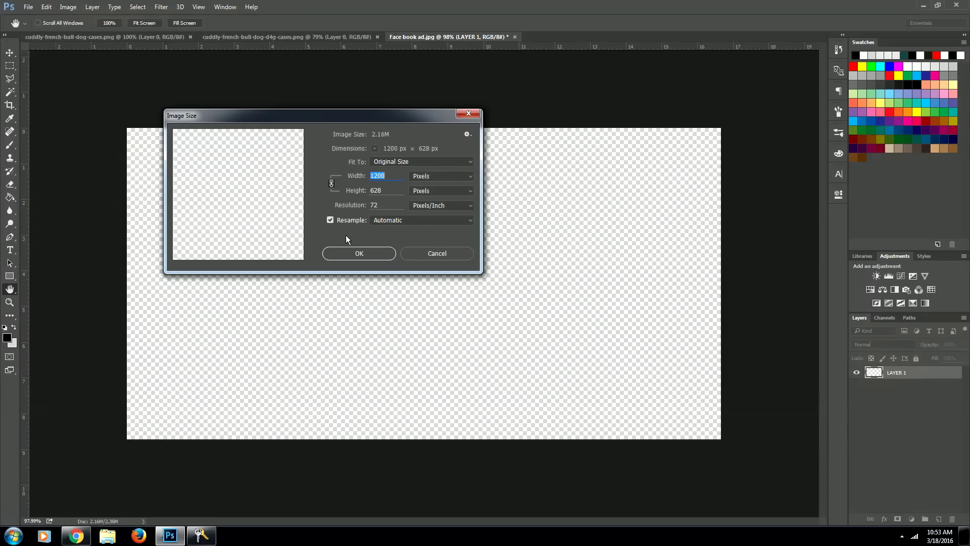
click(358, 253)
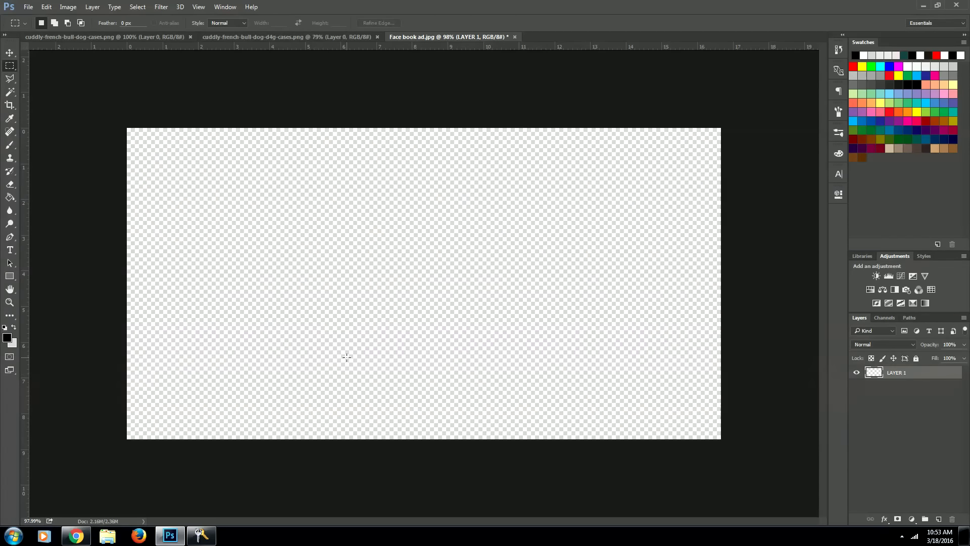
Choose the Gradient tool and set up white as the background color and light gray (#cfcfcf) as the foreground color.
click(10, 198)
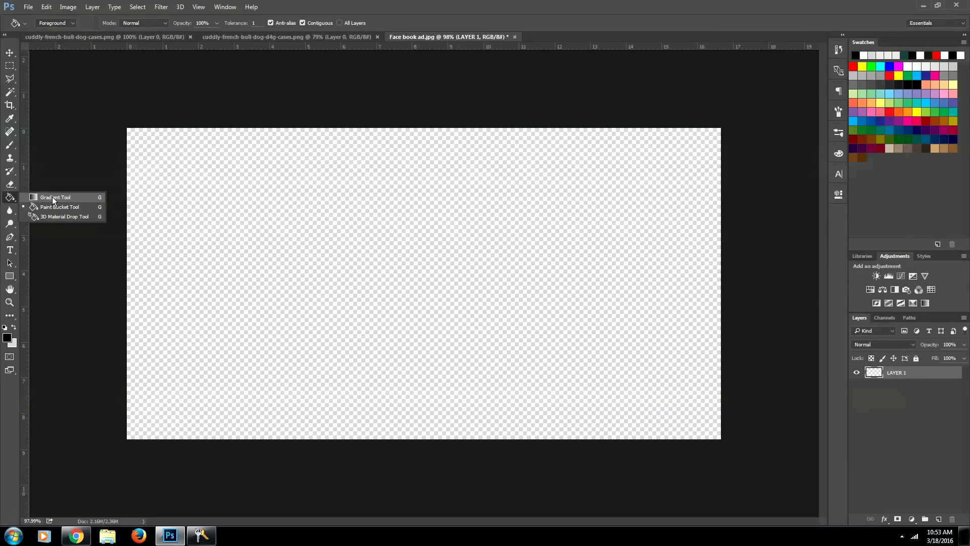
click(52, 196)
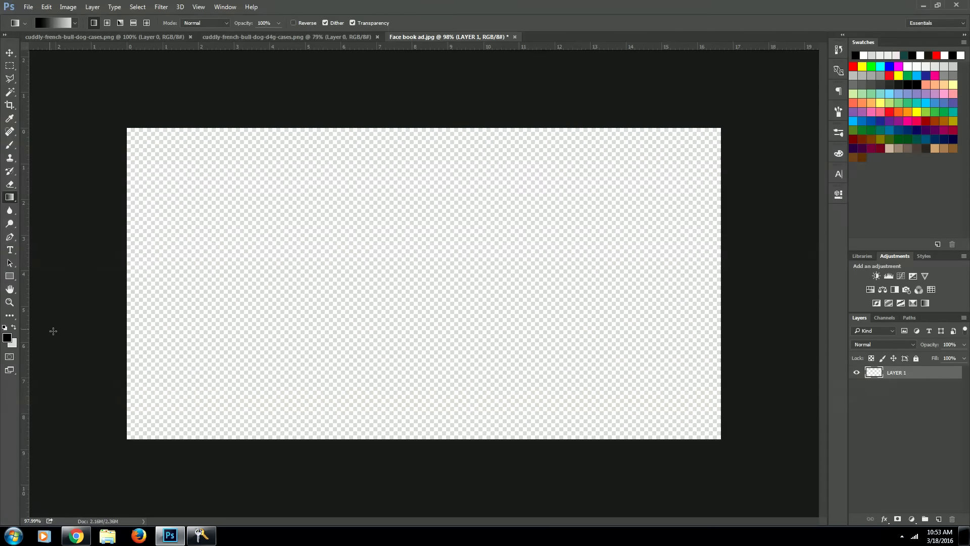
click(7, 339)
click(564, 227)
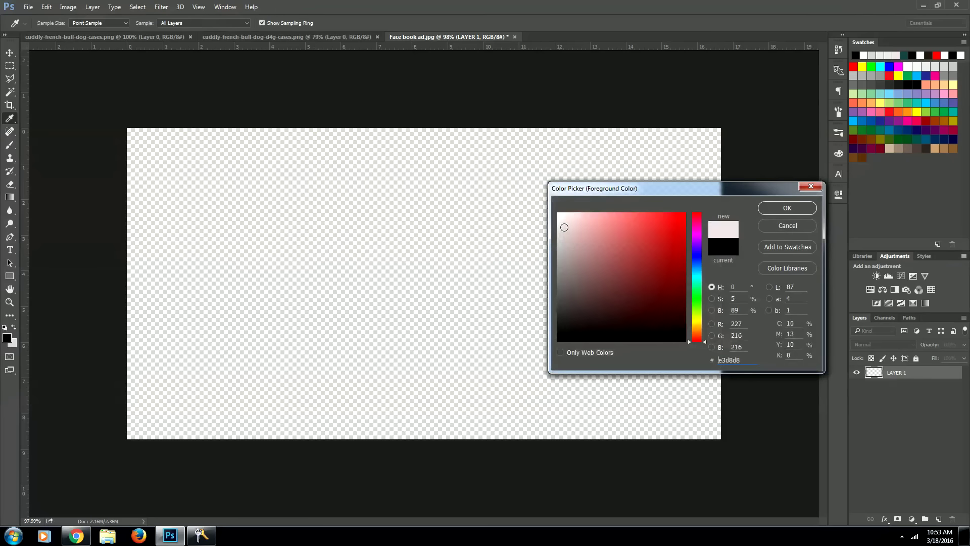
drag(565, 228, 553, 223)
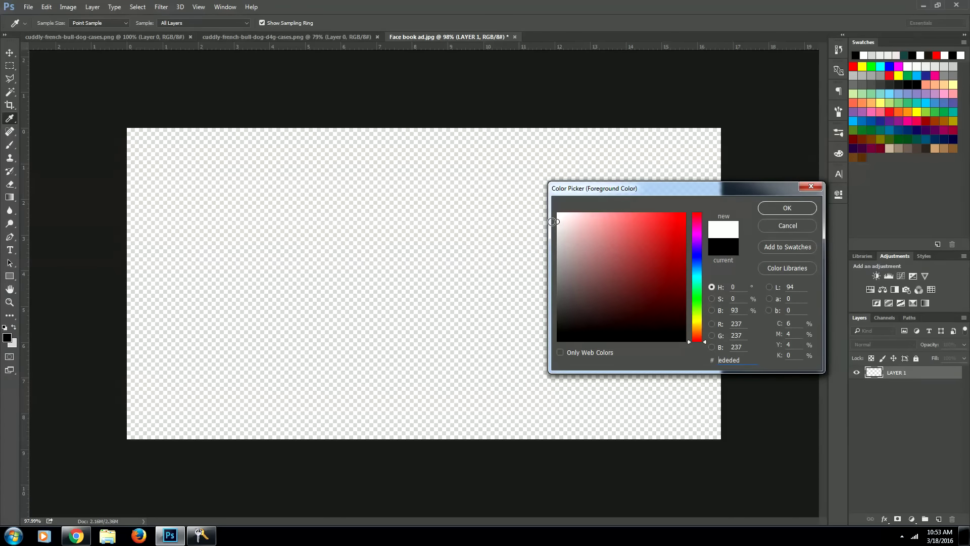
click(787, 208)
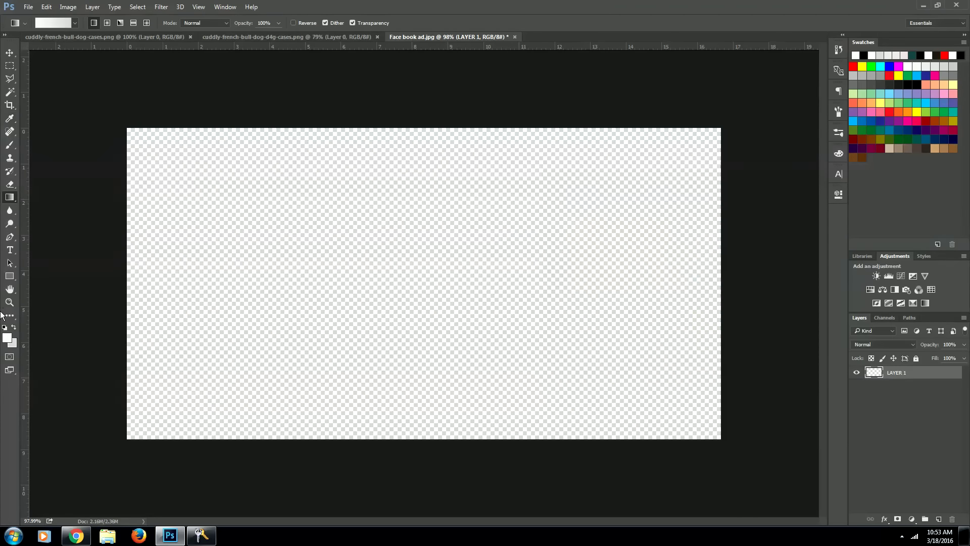
click(7, 337)
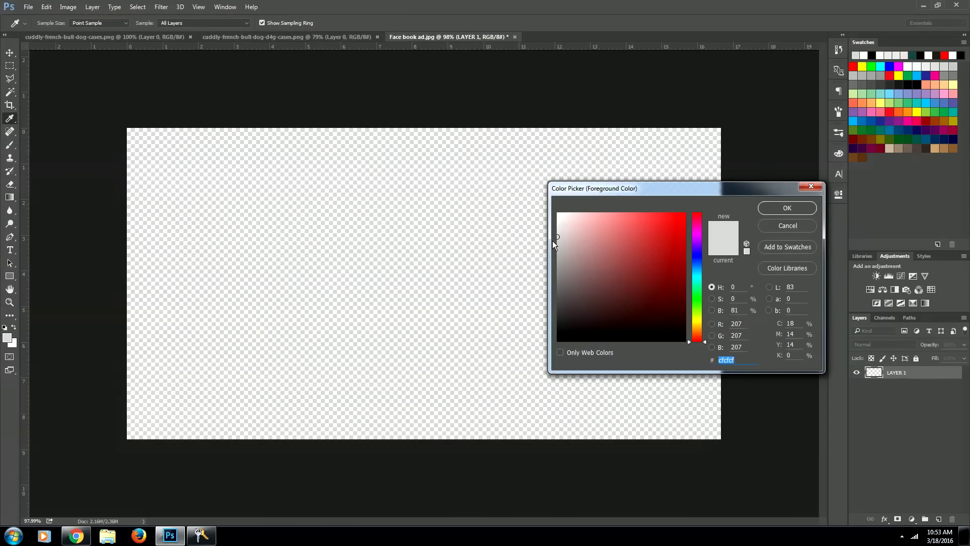
click(787, 208)
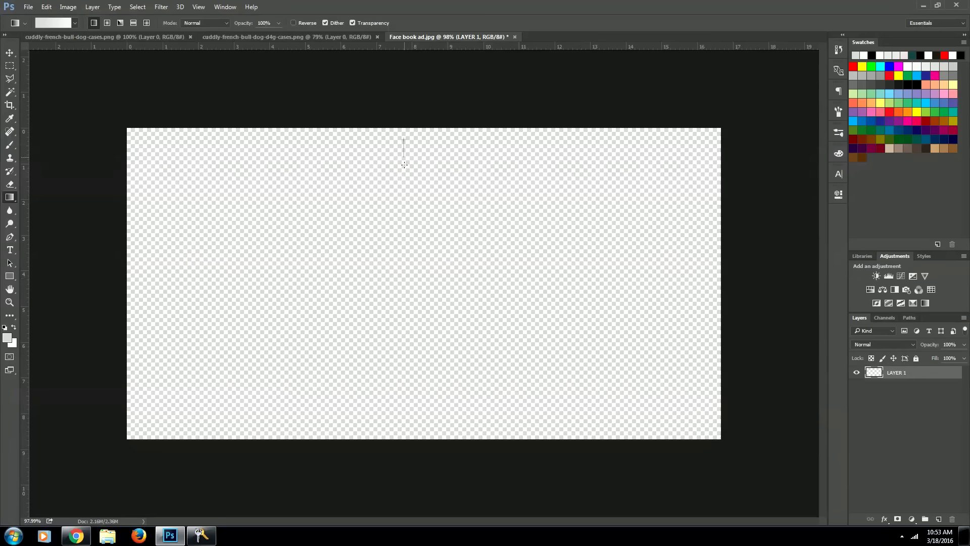
drag(404, 164, 408, 384)
drag(404, 430, 407, 433)
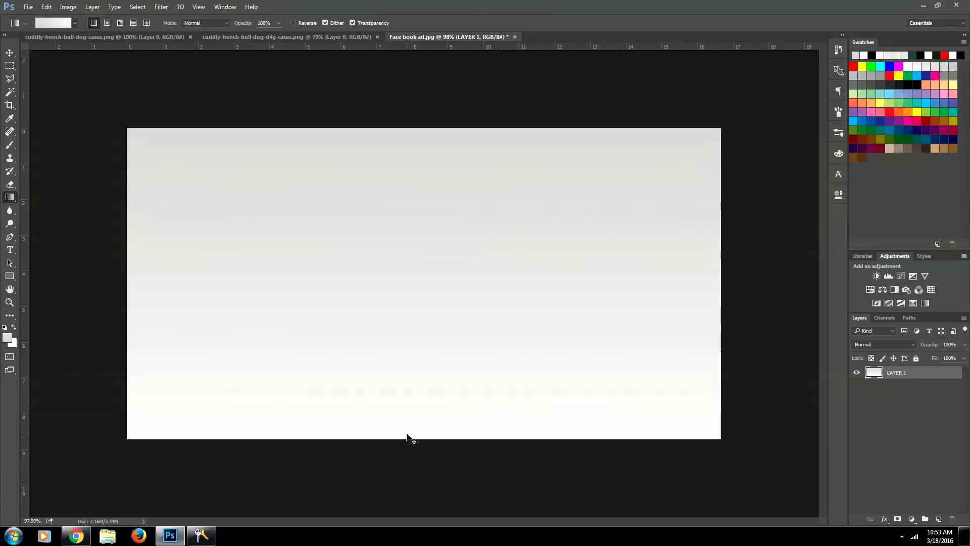
key(ctrl+z)
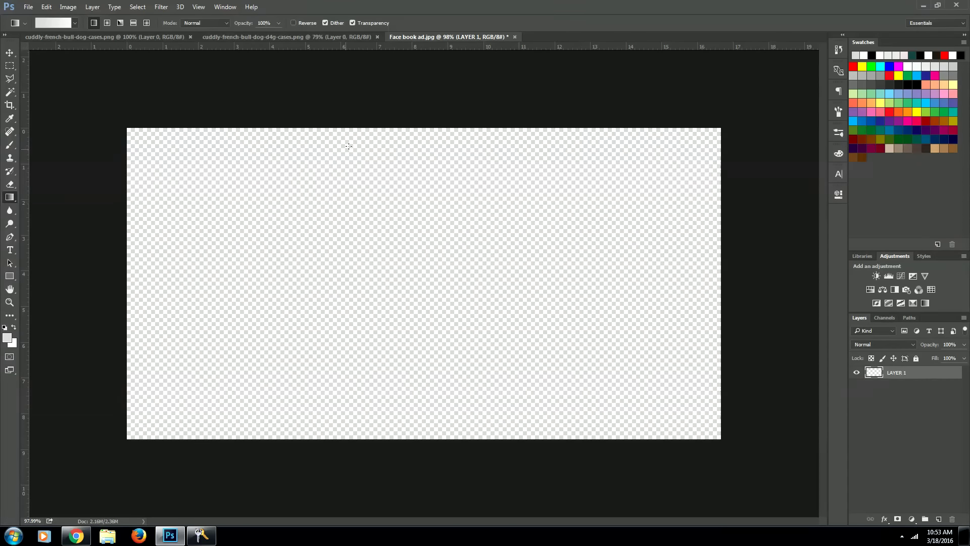
Swap the two colors and fill the layer with a vertical gradient from white at the top to light gray at the bottom.
key(x)
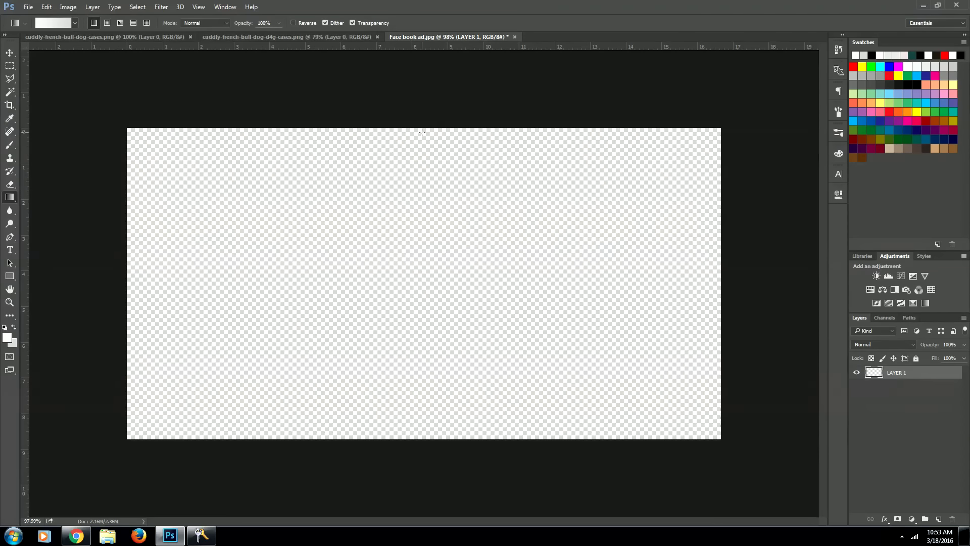
drag(419, 187, 422, 384)
drag(416, 430, 416, 428)
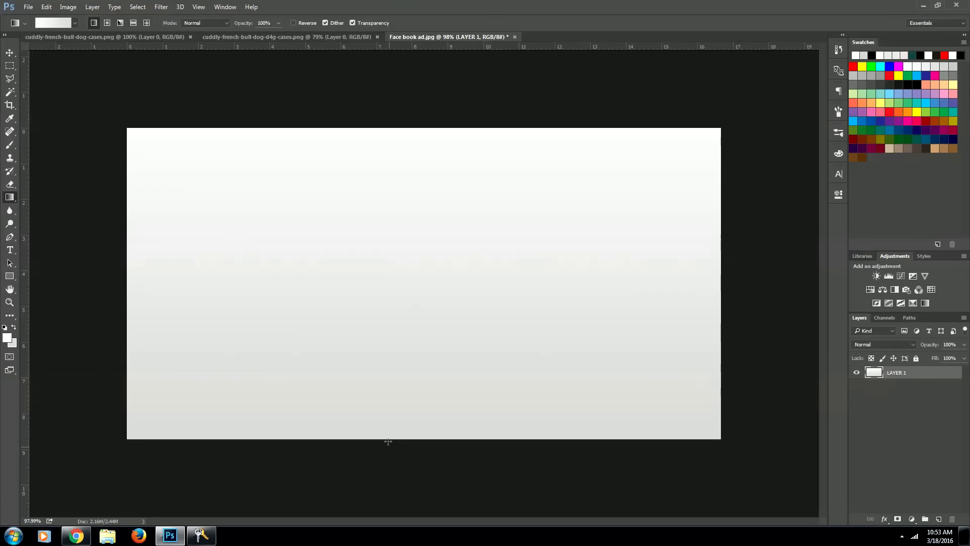
click(159, 36)
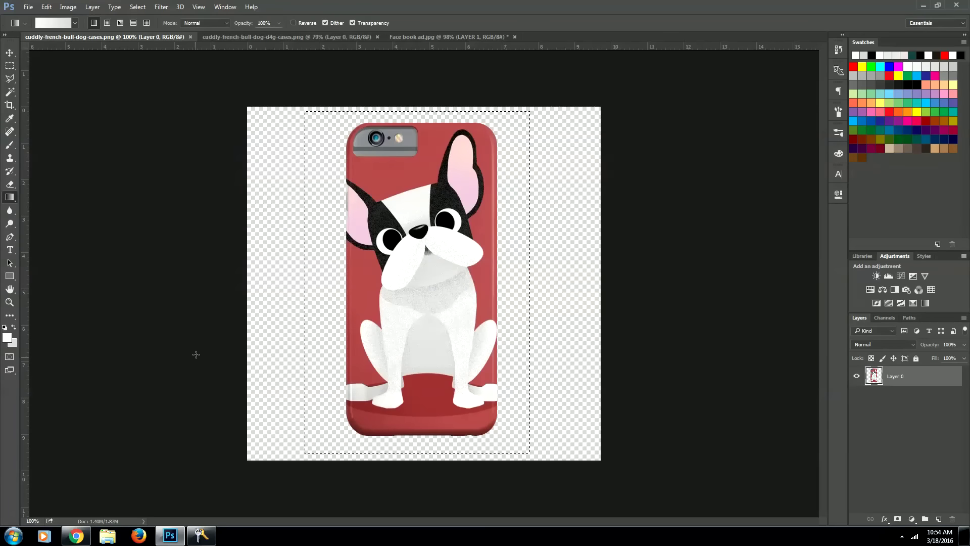
drag(288, 388, 444, 489)
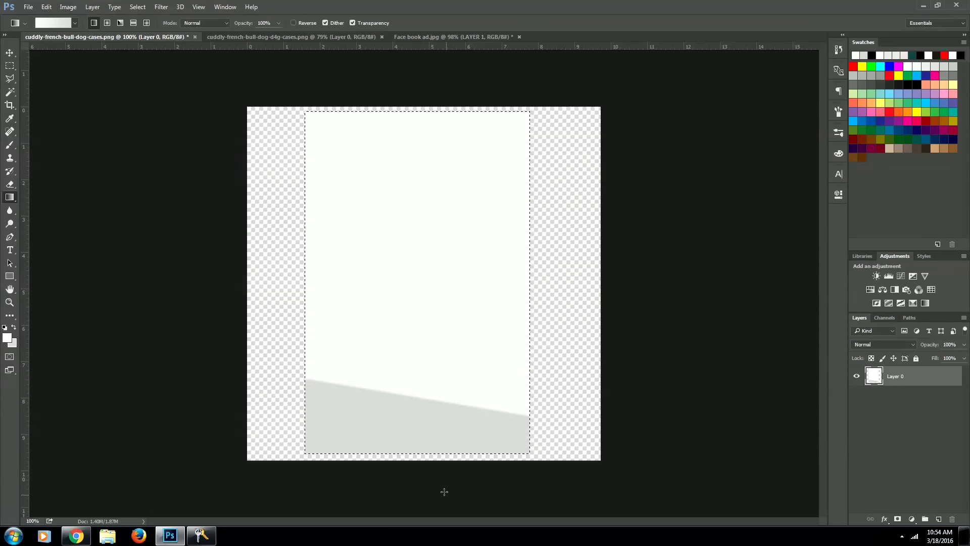
key(ctrl+z)
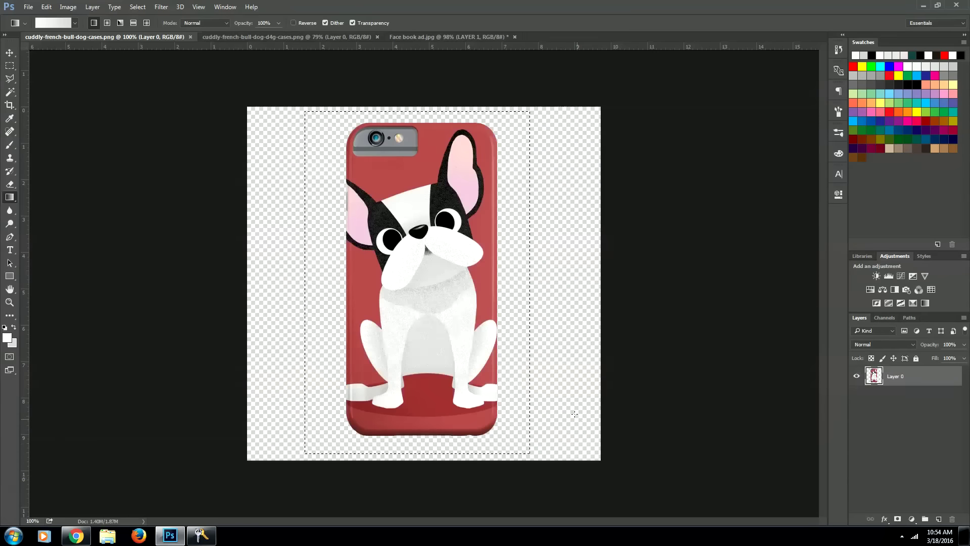
key(ctrl+d)
key(m)
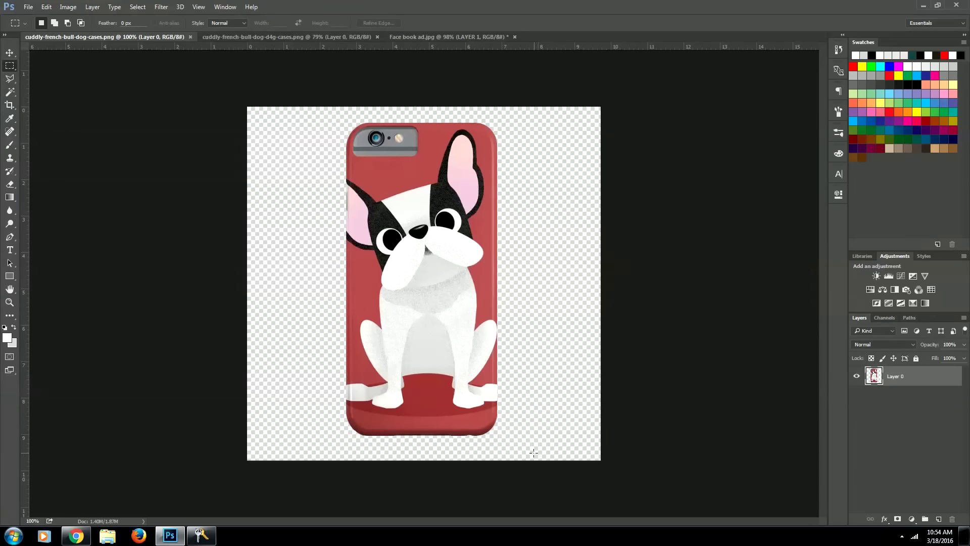
drag(533, 452, 495, 399)
Copy the blue dog phone case from cuddly-french-bull-dog-d4g-cases.png into Face book ad.jpg.
click(260, 37)
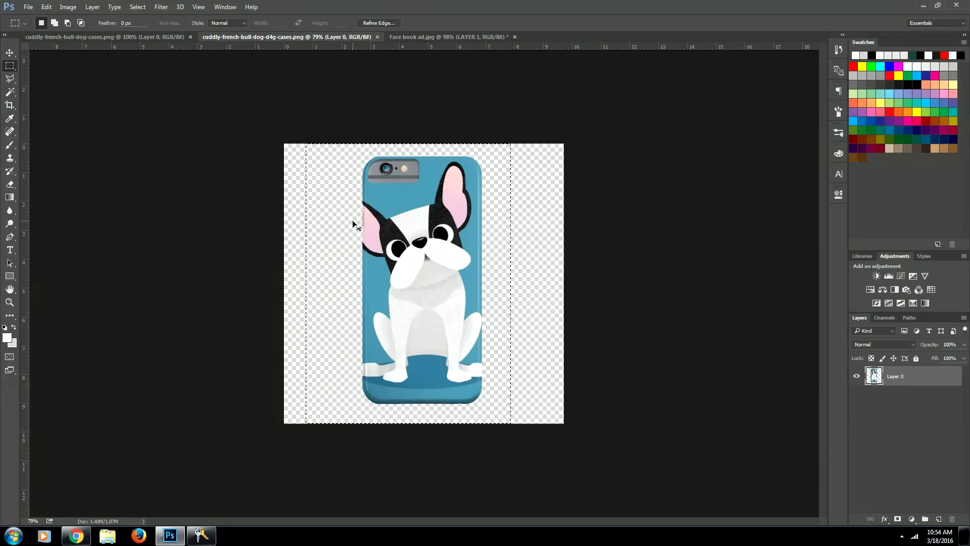
drag(384, 134, 443, 273)
Scale the blue phone case to about 75% and place it on the right side of the ad, vertically centred.
key(ctrl+t)
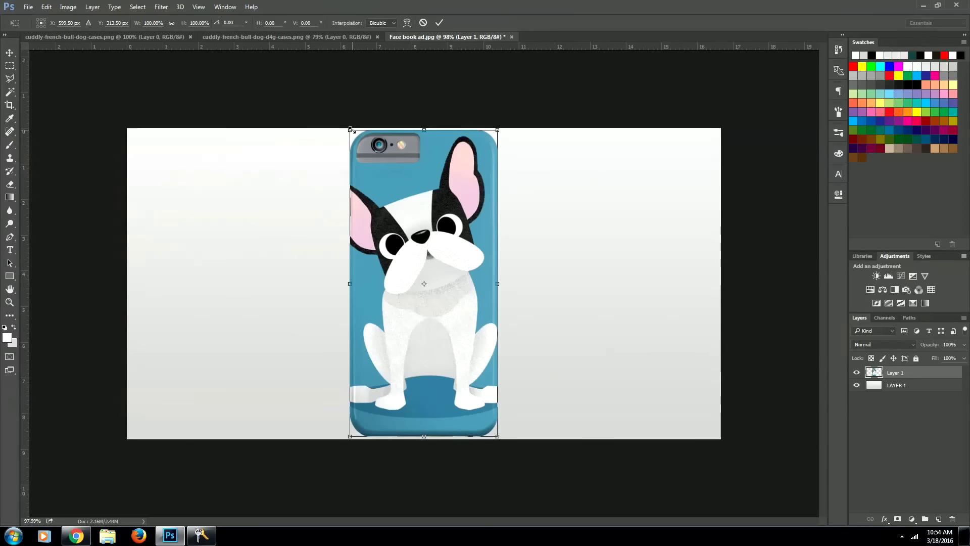
drag(354, 132, 377, 172)
drag(424, 346, 609, 348)
drag(526, 144, 547, 180)
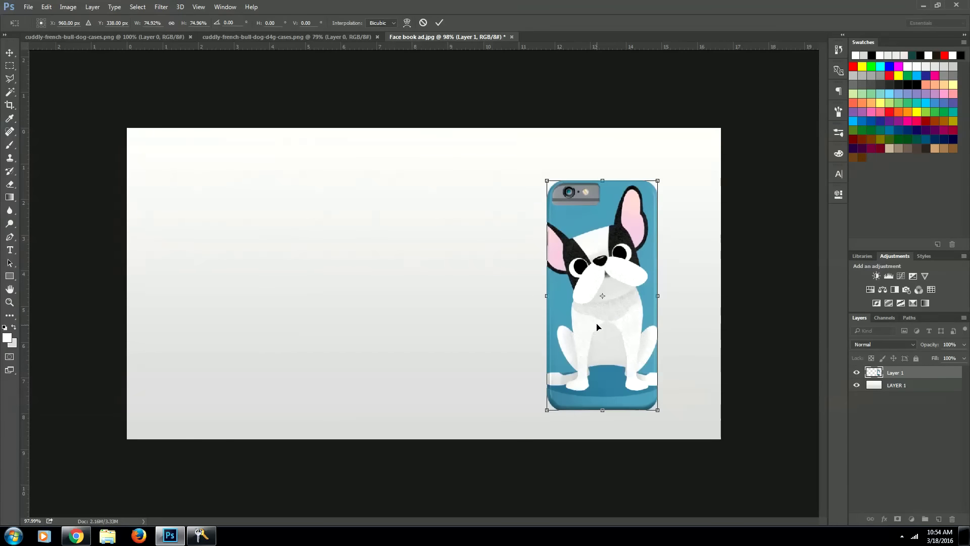
drag(597, 326, 609, 323)
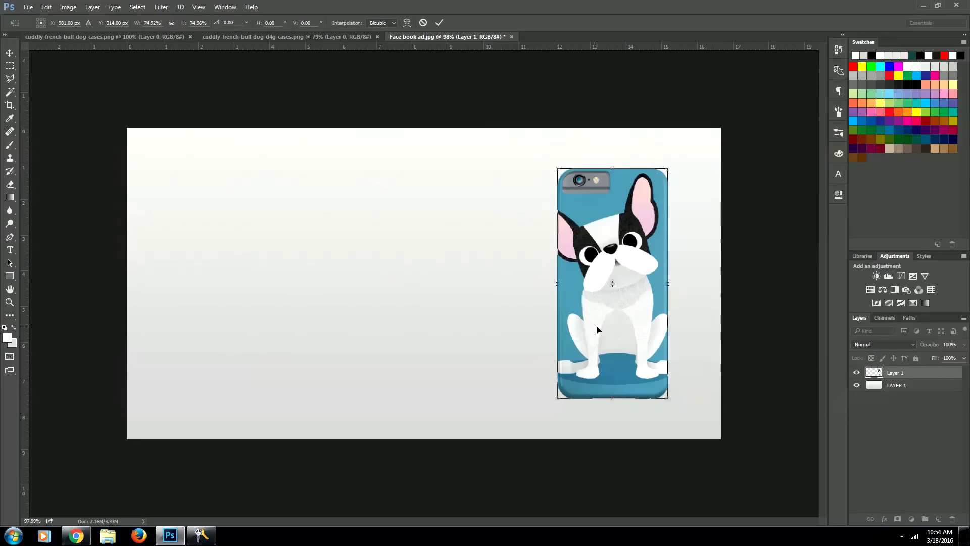
key(Return)
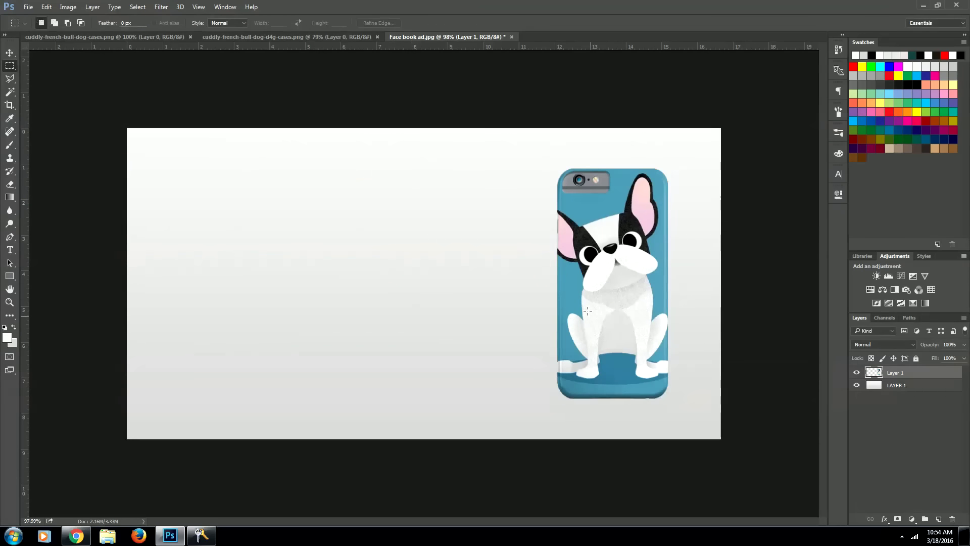
Copy the red dog phone case from cuddly-french-bull-dog-cases.png and paste it into Face book ad.jpg.
click(152, 36)
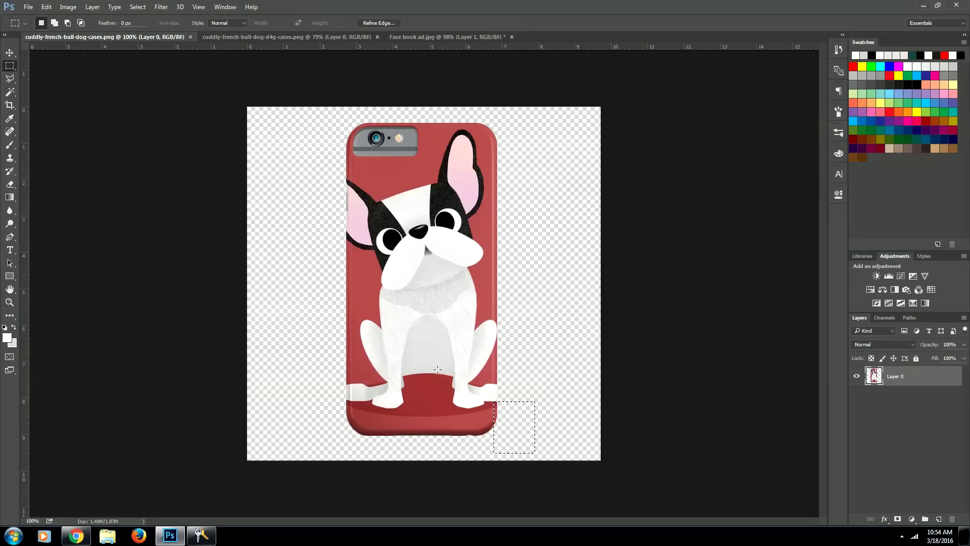
drag(303, 107, 523, 461)
key(ctrl+c)
click(399, 37)
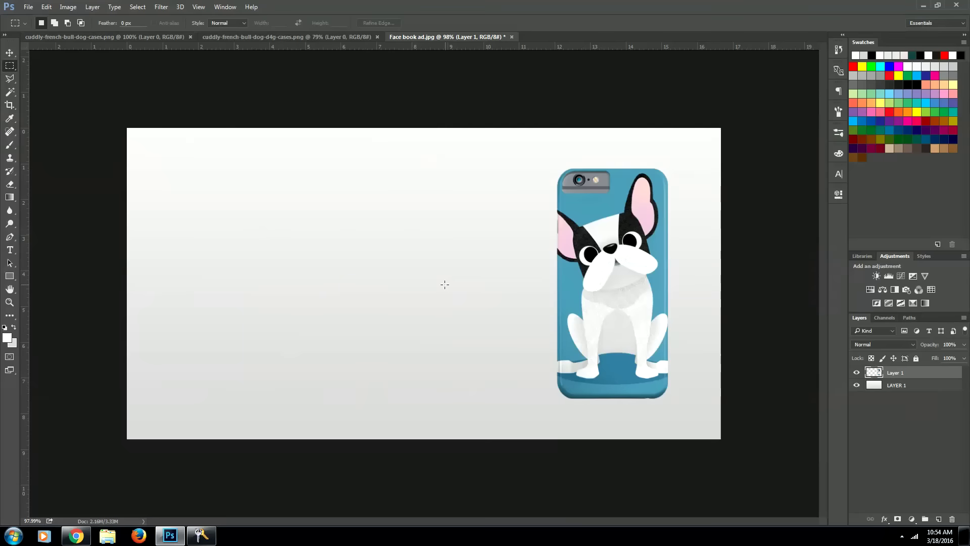
key(ctrl+v)
Align the red phone case over the blue one and scale it to about 75% so both match in size.
key(v)
drag(384, 268, 594, 301)
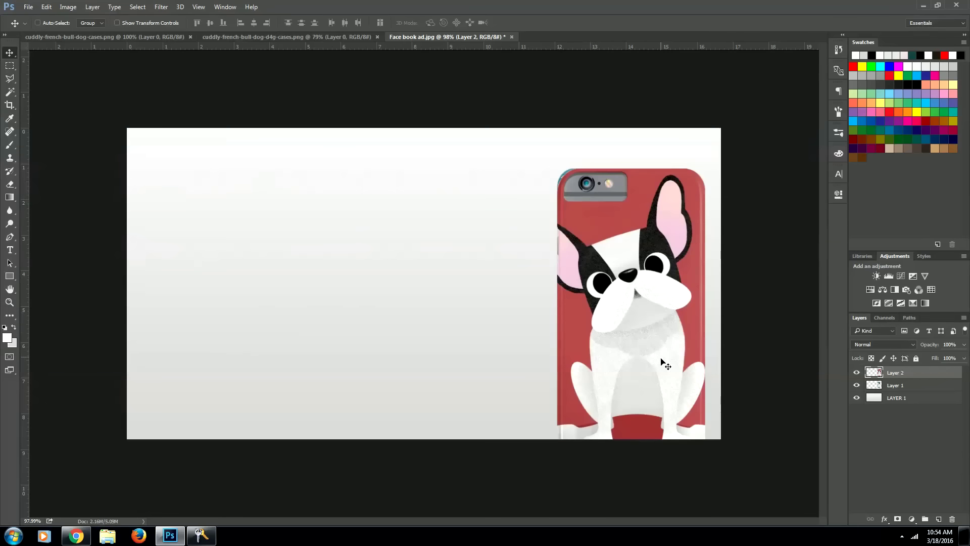
key(ctrl+t)
drag(707, 470, 665, 398)
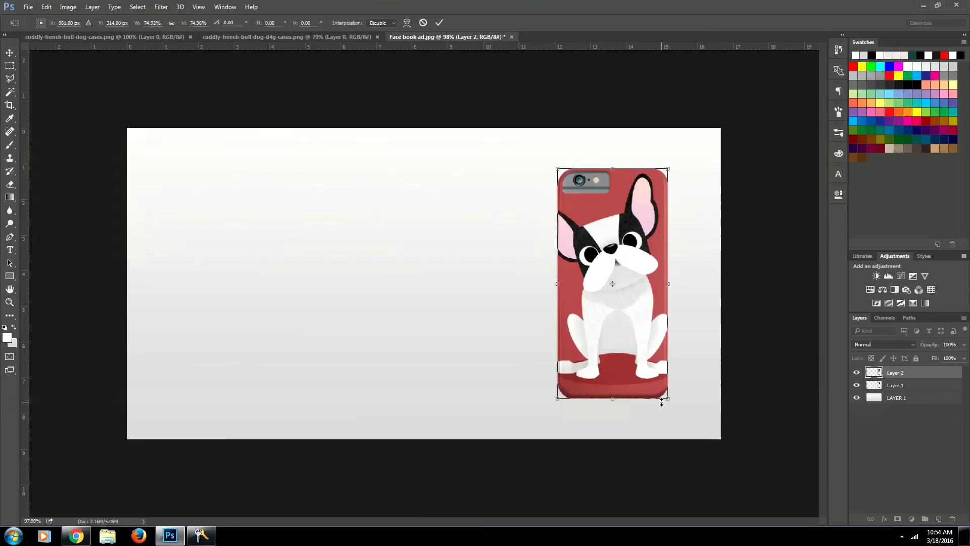
key(Return)
Move the red phone case to the left side of the ad and nudge the blue case about 20 px to the left.
drag(629, 346, 282, 345)
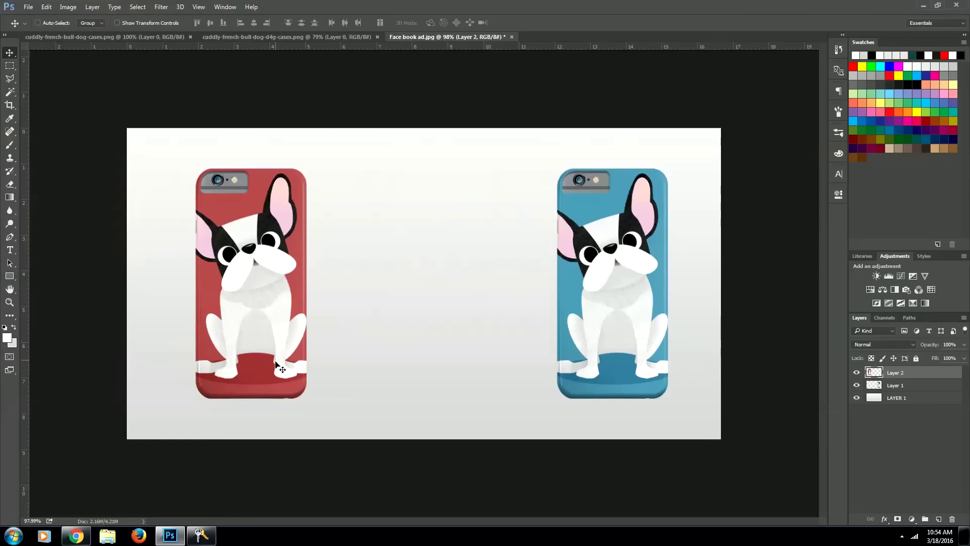
click(870, 387)
key(shift+Left)
key(shift+Left)
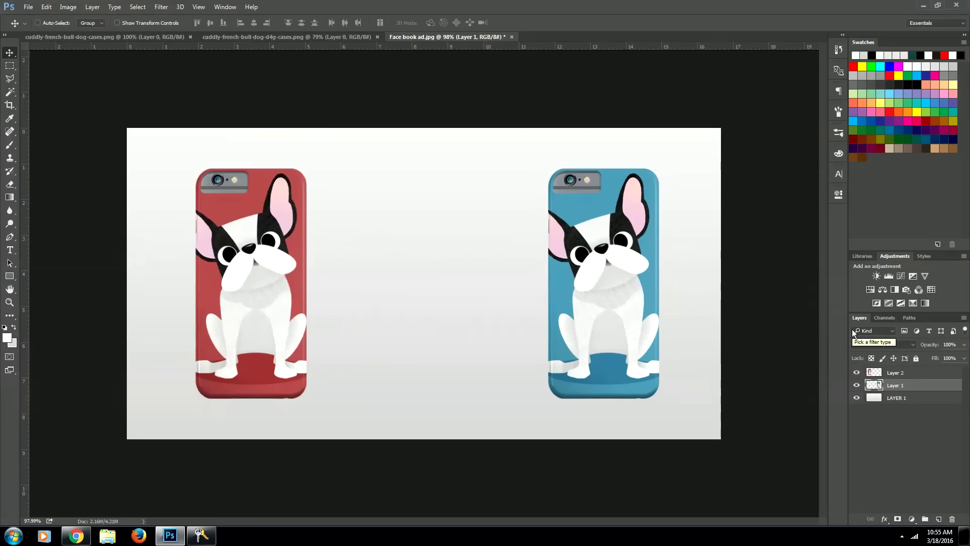
Start a text line between the two phone cases, above the red case's layer, with 48 pt size and black colour.
key(alt+bracketright)
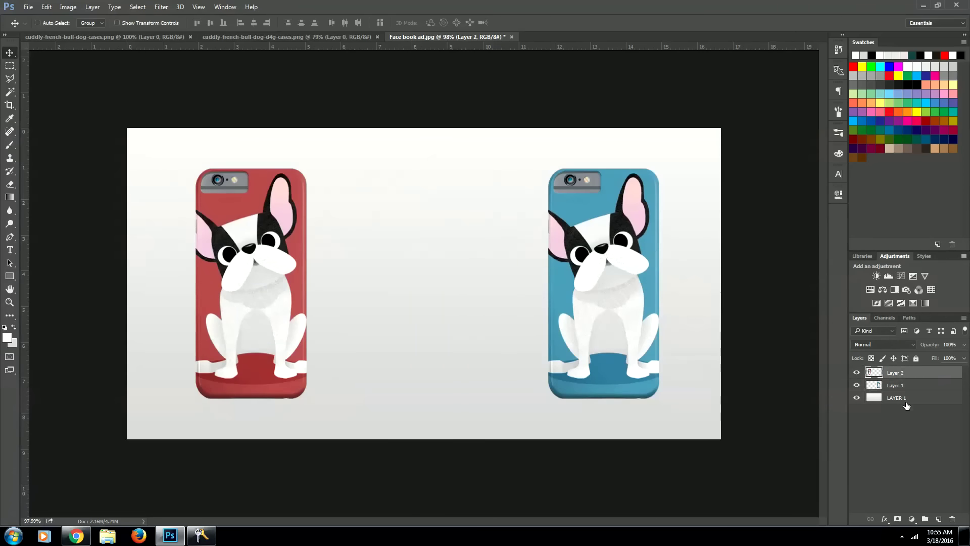
key(t)
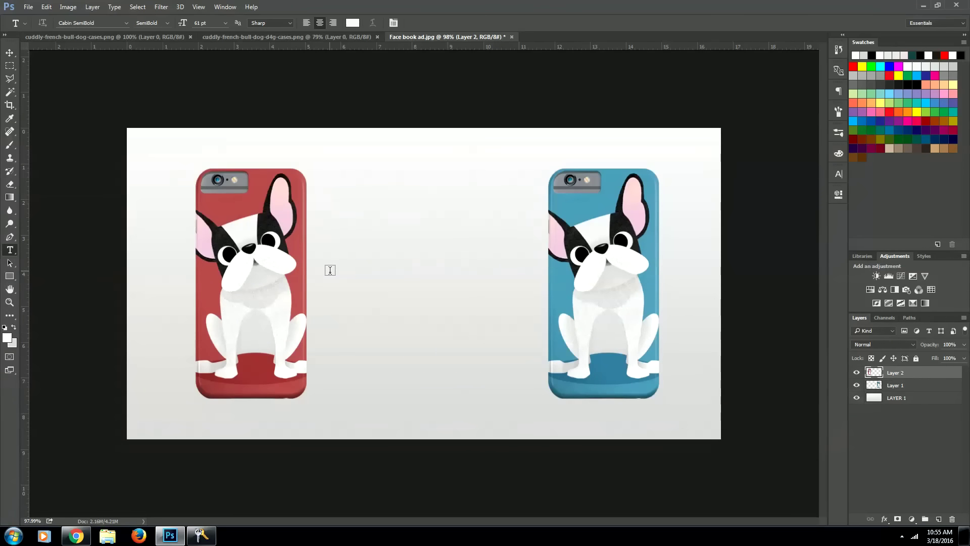
click(338, 215)
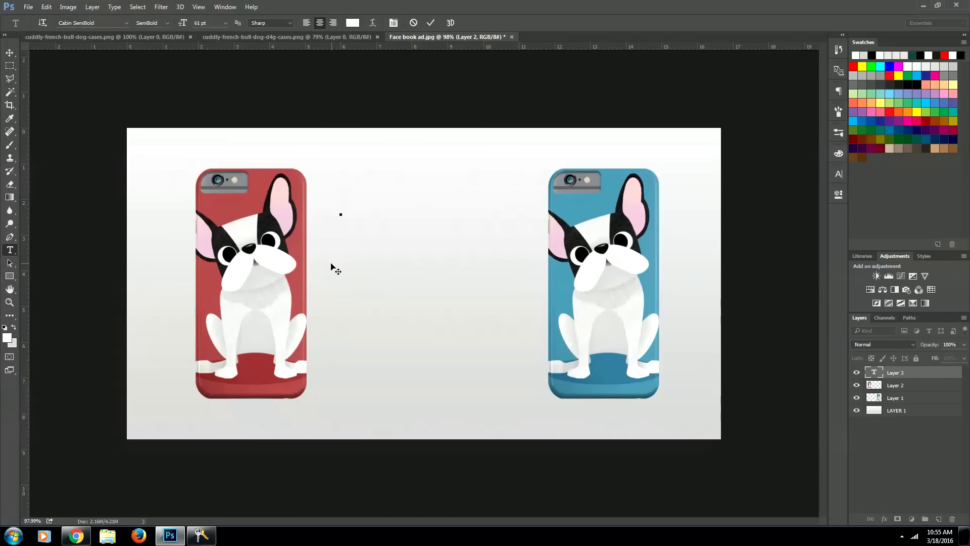
click(226, 23)
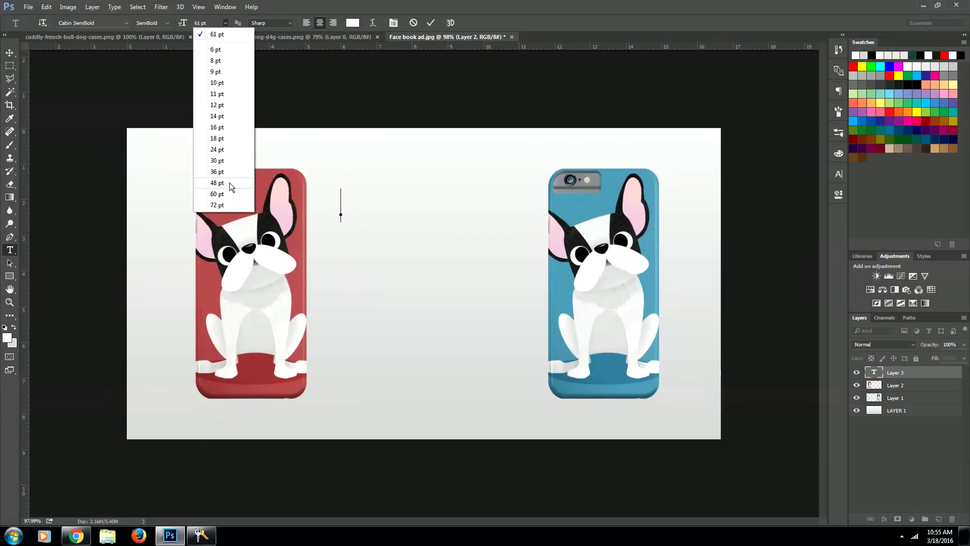
click(236, 181)
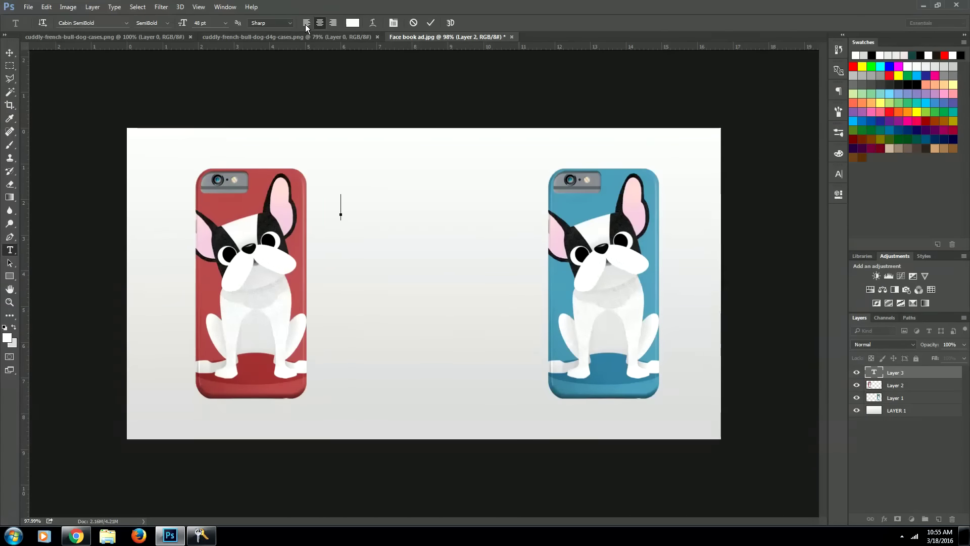
click(356, 23)
drag(569, 324, 547, 326)
click(798, 208)
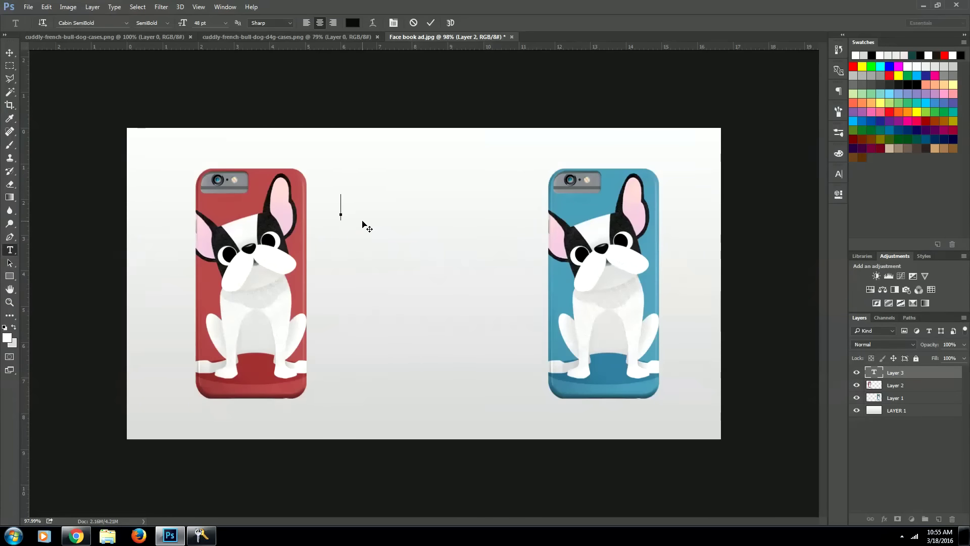
Enter the ad text on three lines: "lOVE", "YOUR" and "POOCH?".
text(L O V E)
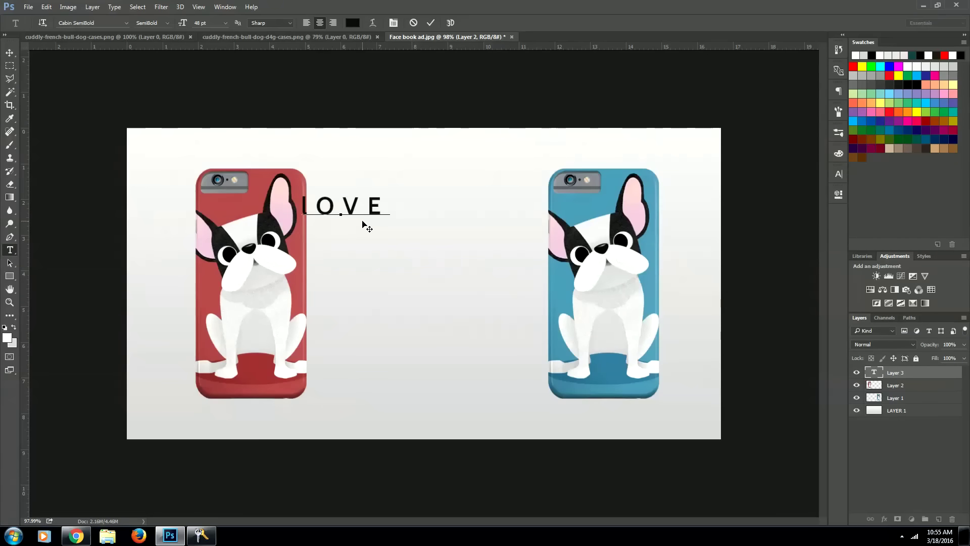
key(BackSpace)
key(BackSpace)
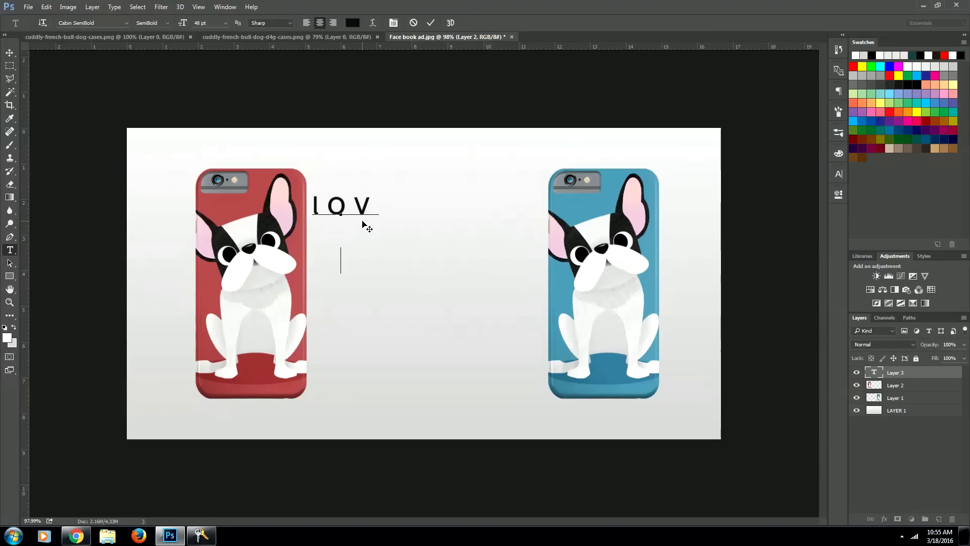
text(E)
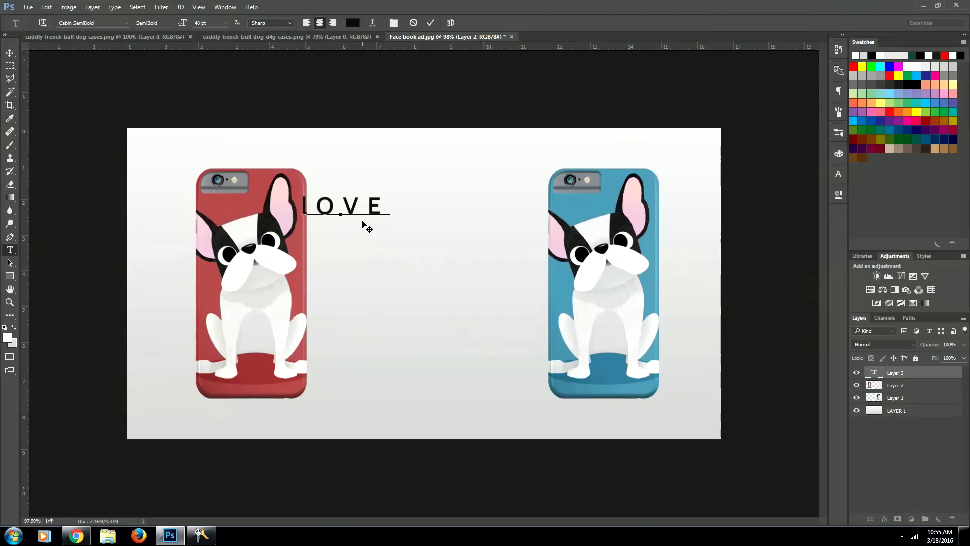
key(Return)
text(Y O U R)
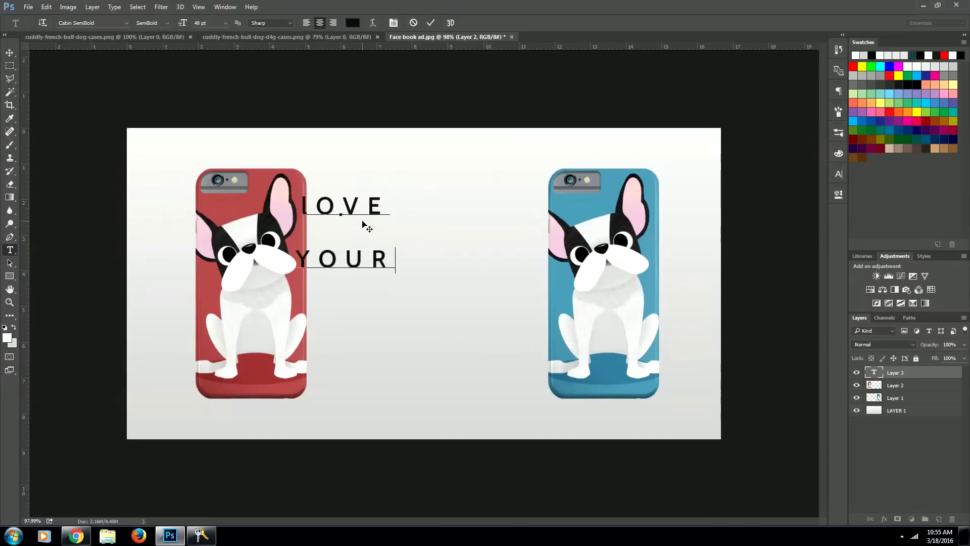
key(Return)
text(P O O C H)
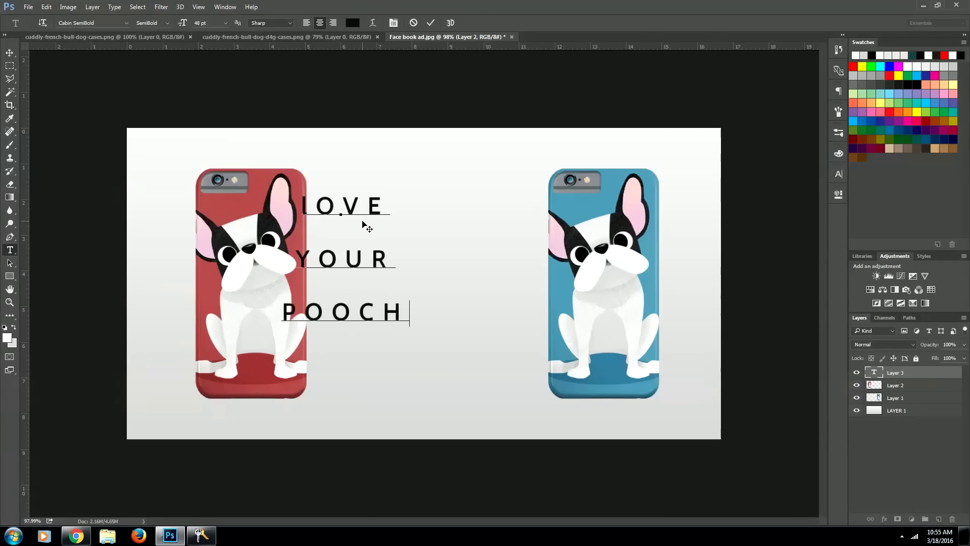
text( ?)
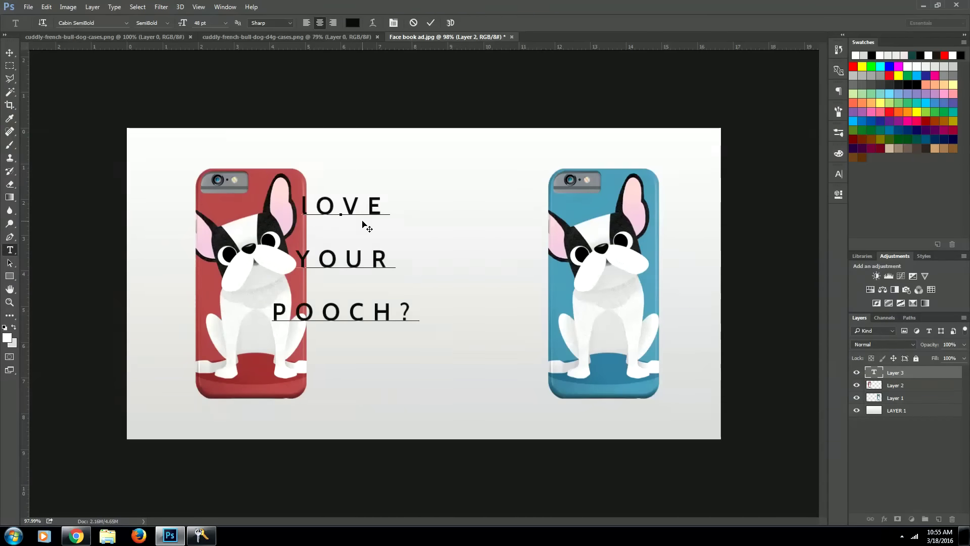
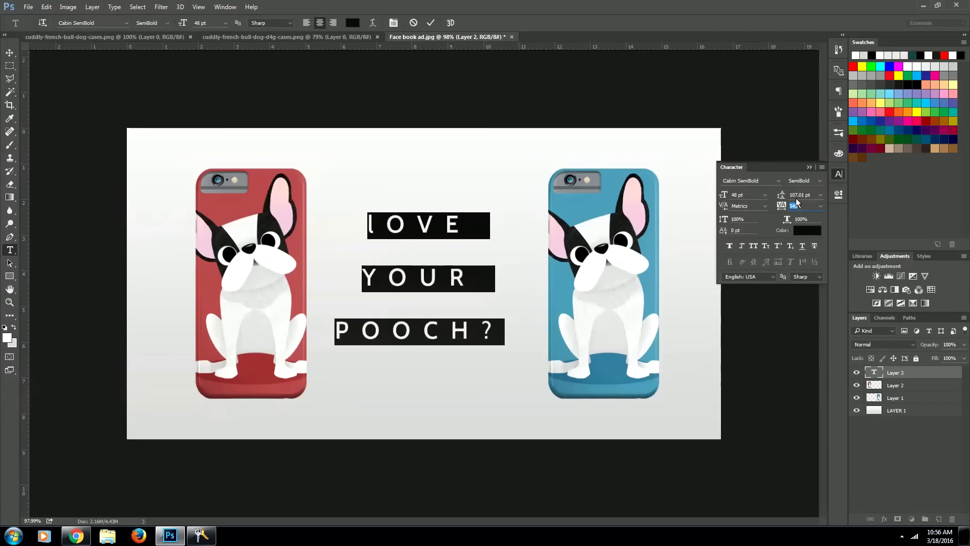
Set the font size of the first two text lines, "lOVE" and "YOUR", to 75 pt.
click(420, 277)
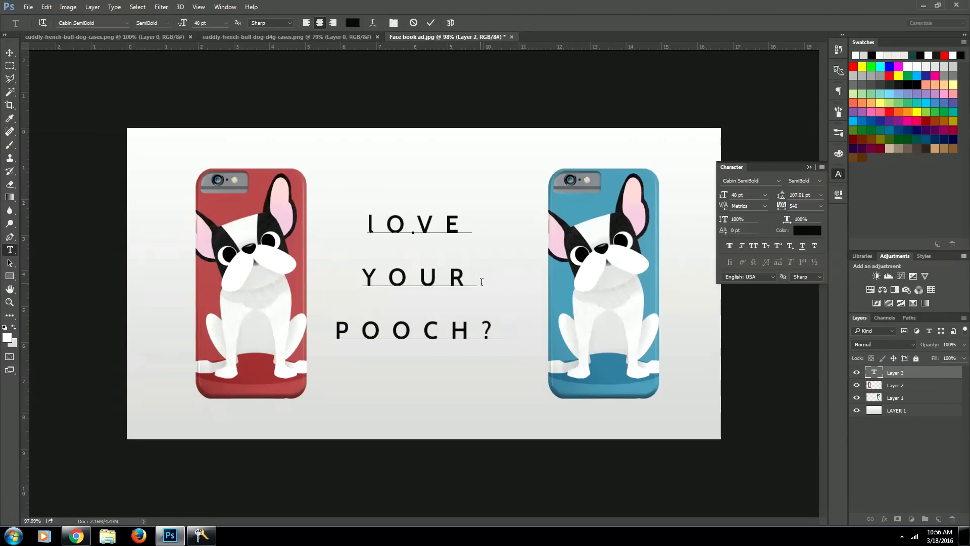
drag(482, 281, 337, 196)
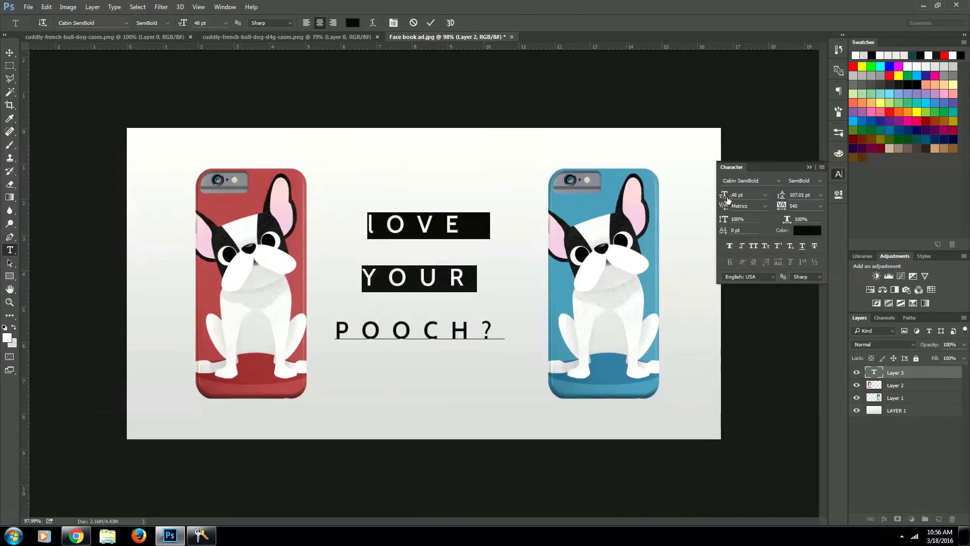
drag(724, 197, 737, 198)
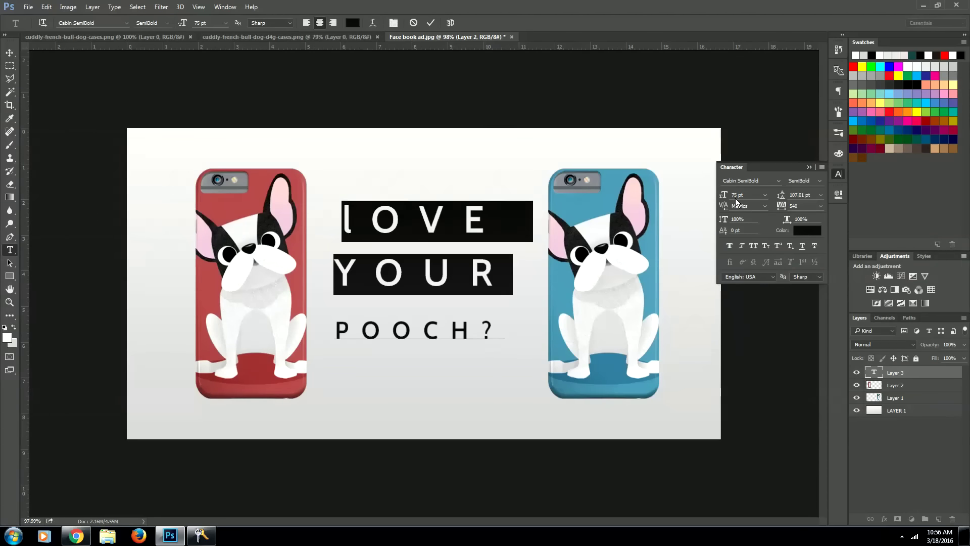
Enlarge only the first text line, "lOVE", to 85 pt.
click(425, 207)
drag(486, 221, 343, 221)
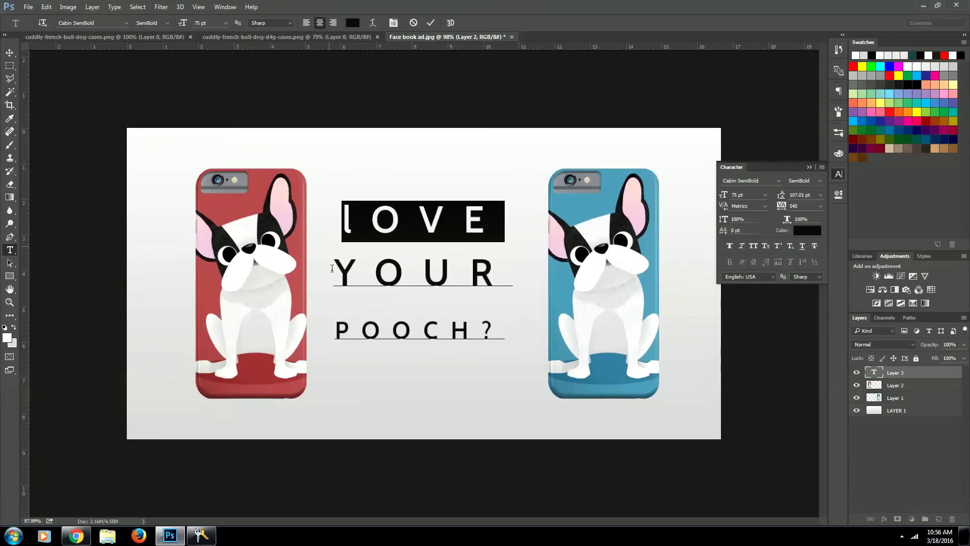
mouse_move(726, 195)
mouse_down()
mouse_move(741, 195)
mouse_move(728, 195)
mouse_up()
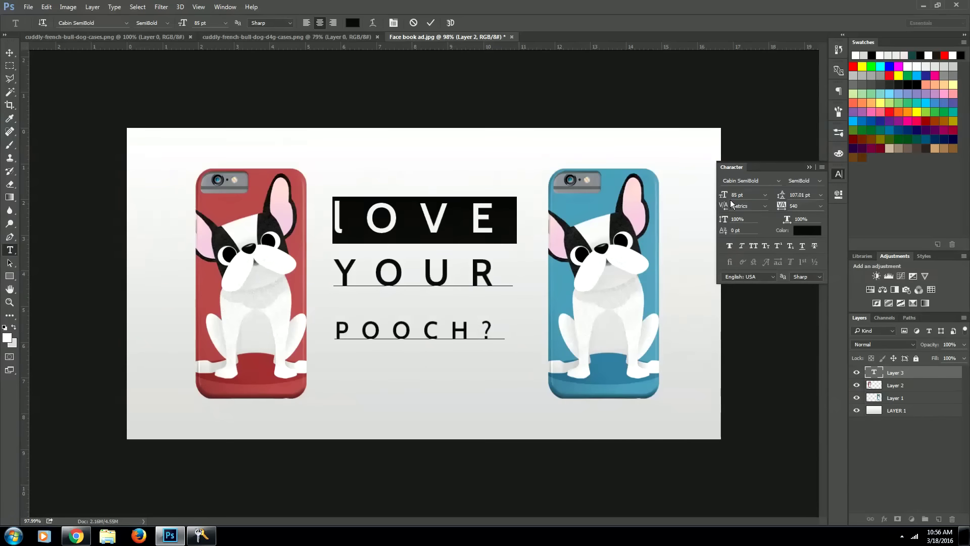
Reduce the leading of the "POOCH?" line to about 94 pt to bring it closer to the line above.
click(441, 268)
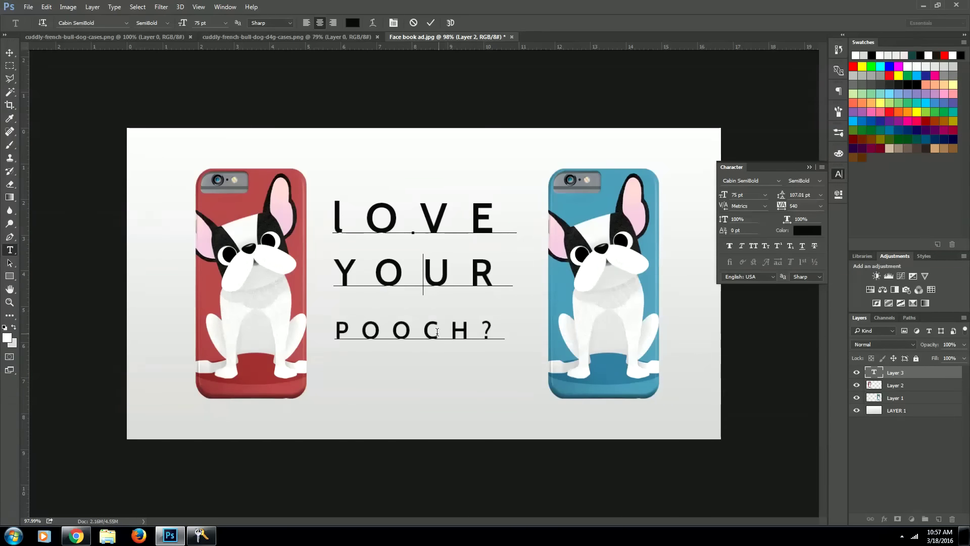
triple_click(498, 334)
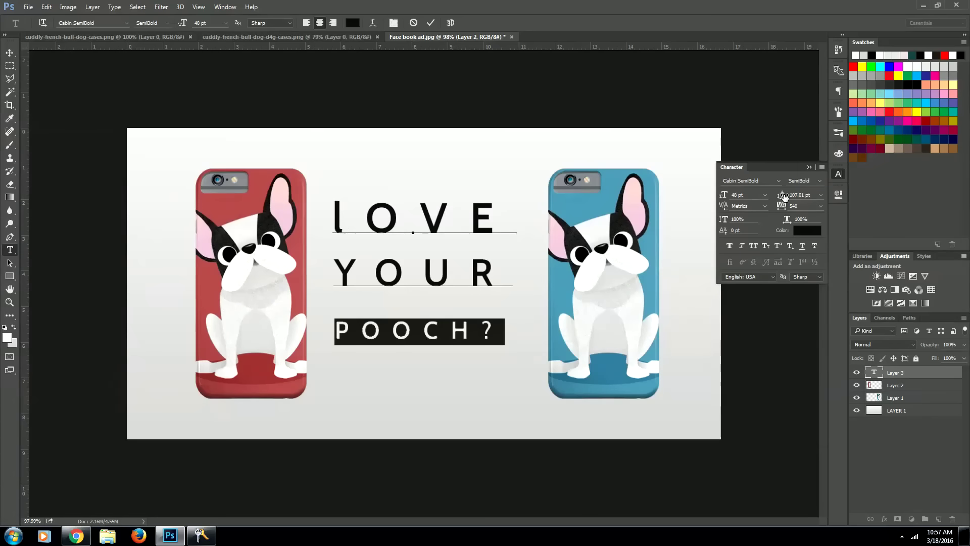
drag(784, 196, 778, 195)
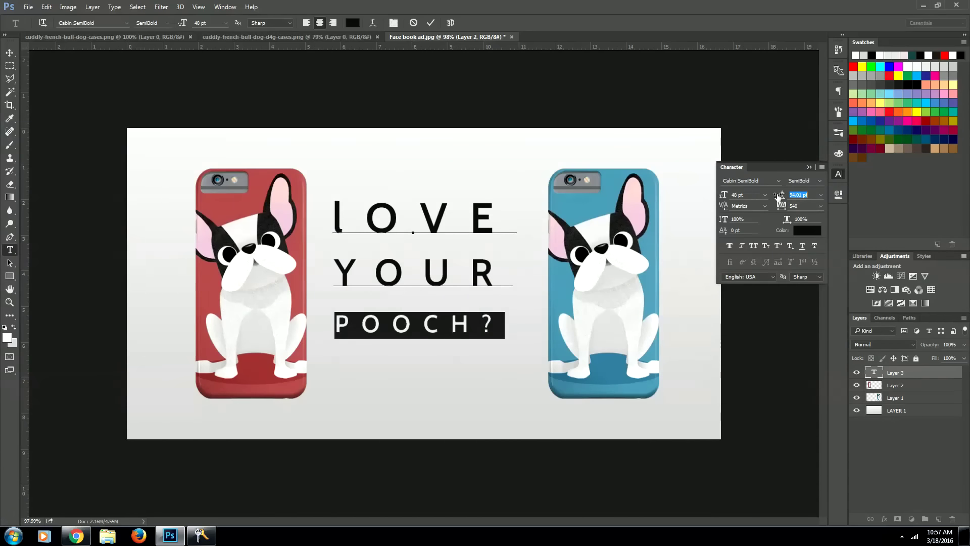
click(838, 174)
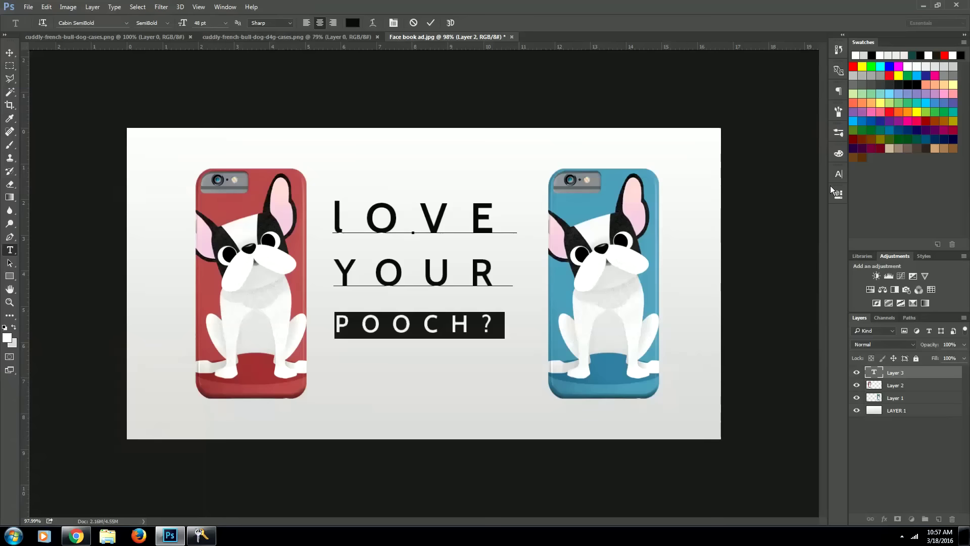
click(442, 318)
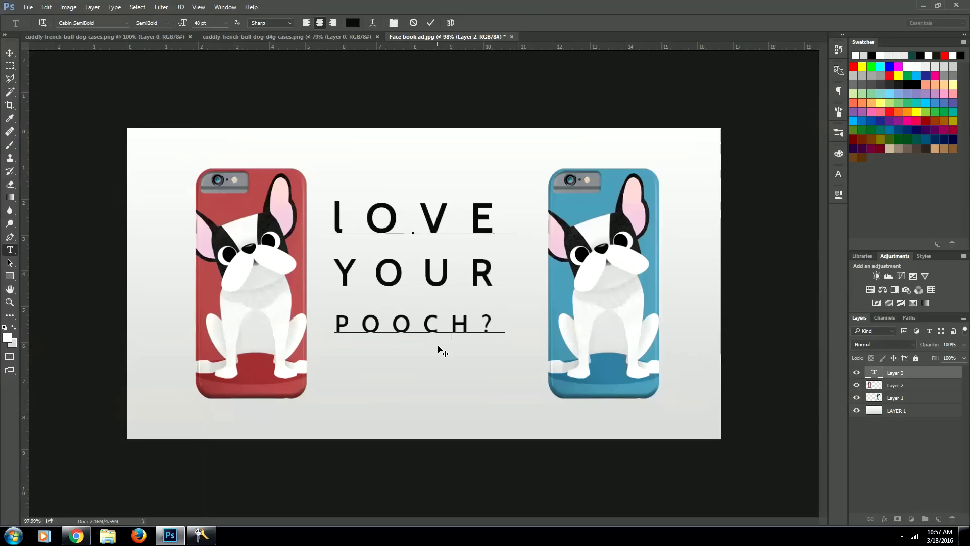
Move the finished text block slightly down and right to sit midway between the two phone cases.
click(9, 52)
drag(408, 341, 419, 347)
drag(432, 298, 431, 308)
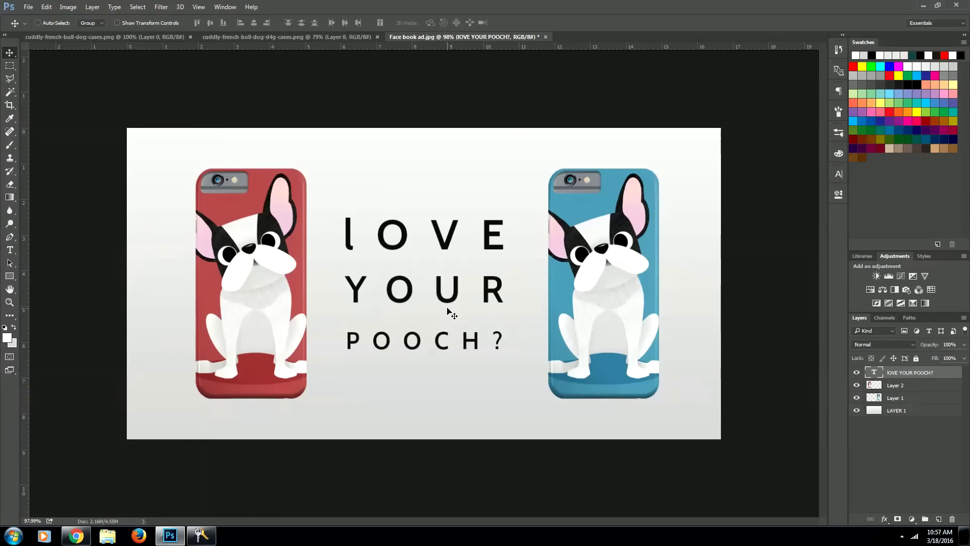
Add a new layer directly above the background layer and make a thin elliptical selection just under the red phone case, matching its width.
click(6, 67)
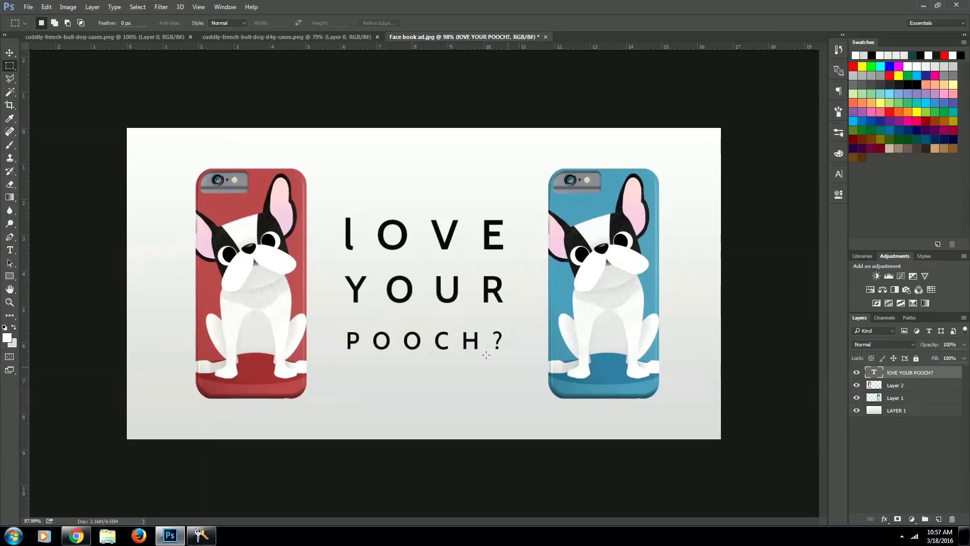
right_click(6, 67)
click(60, 73)
click(895, 411)
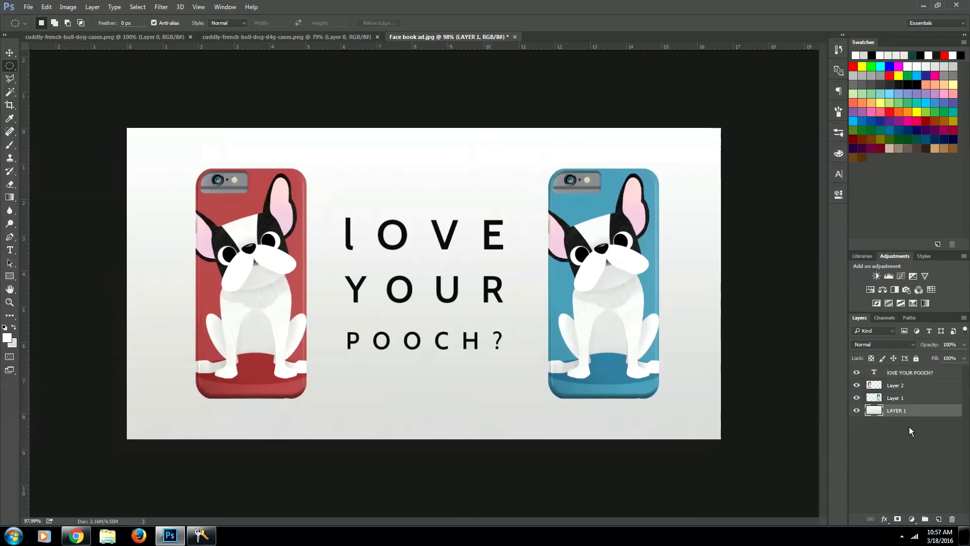
click(939, 519)
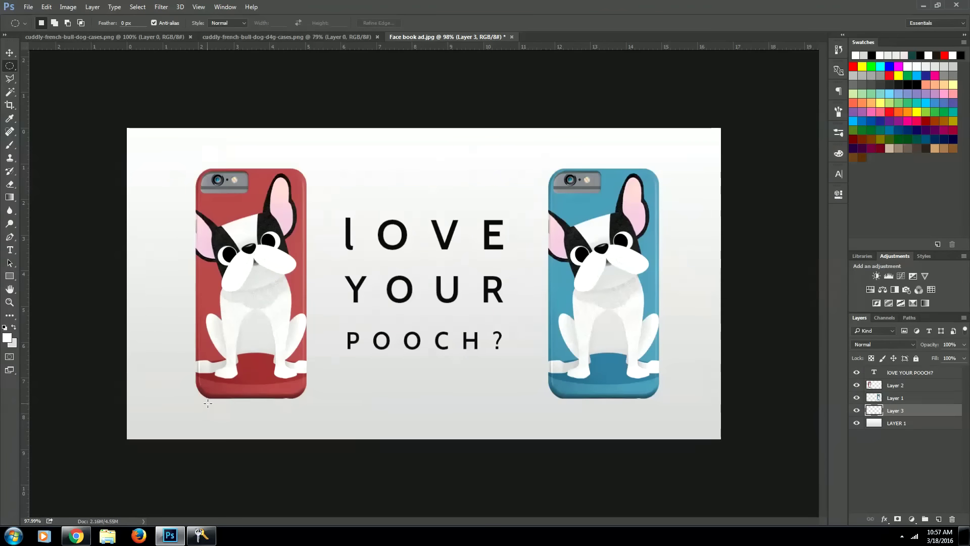
drag(197, 397, 305, 405)
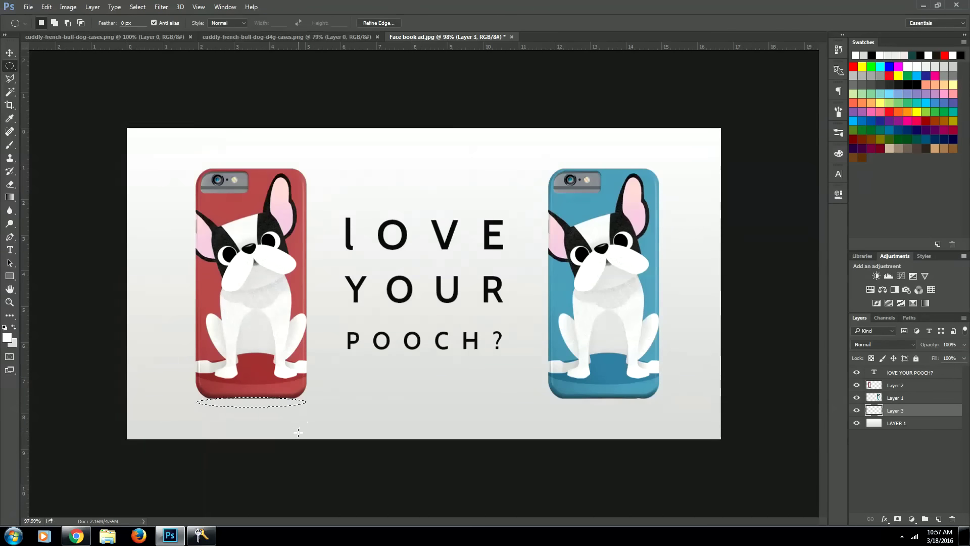
Fill the elliptical selection with black (000000) using the Paint Bucket tool and deselect it.
click(9, 197)
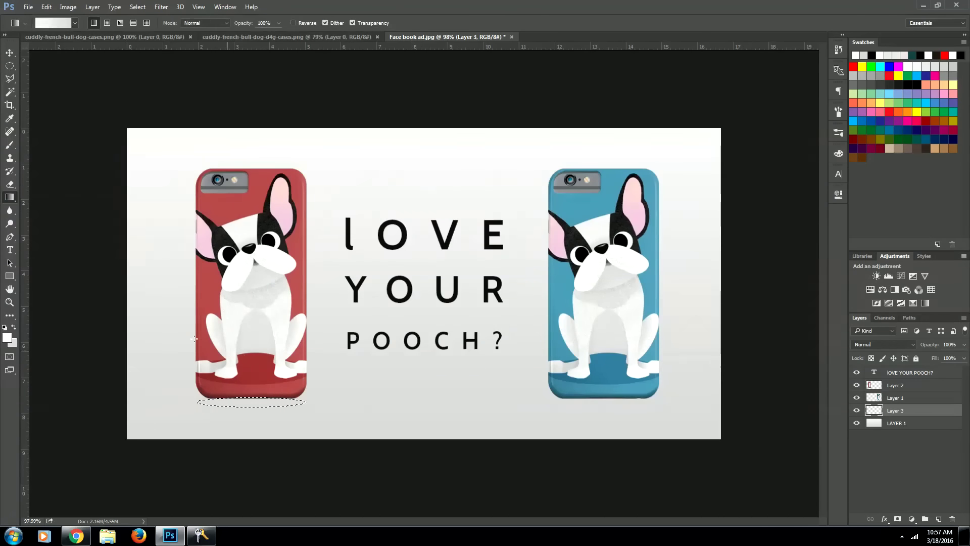
right_click(10, 197)
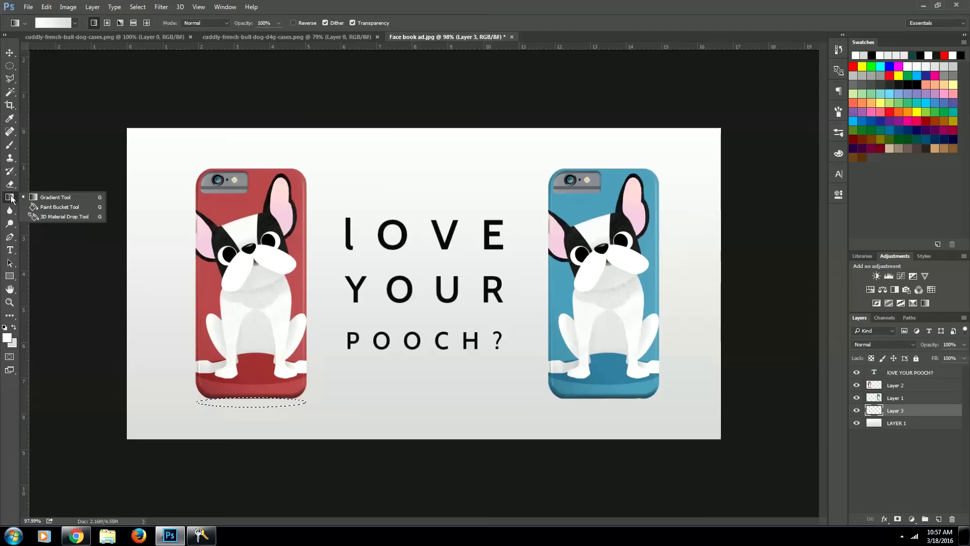
click(56, 207)
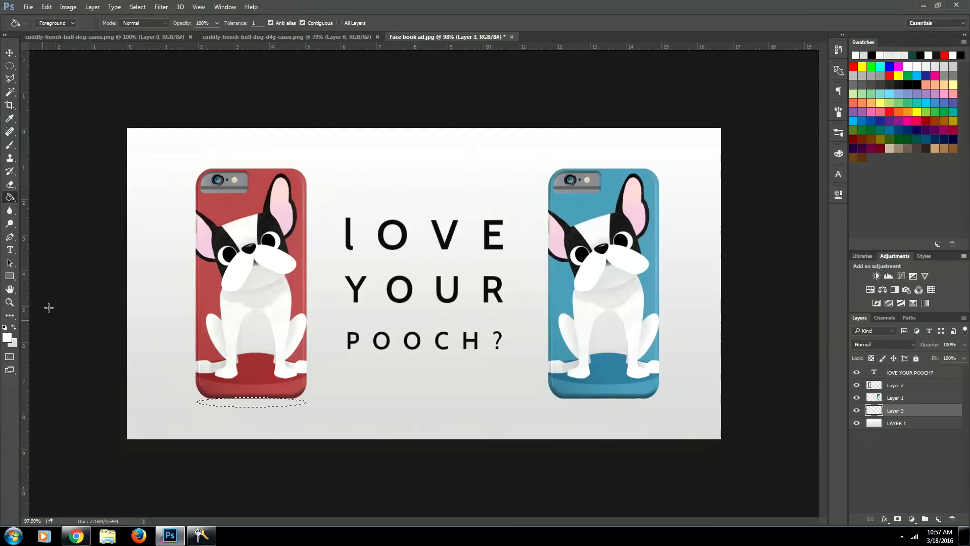
click(7, 336)
text(000000)
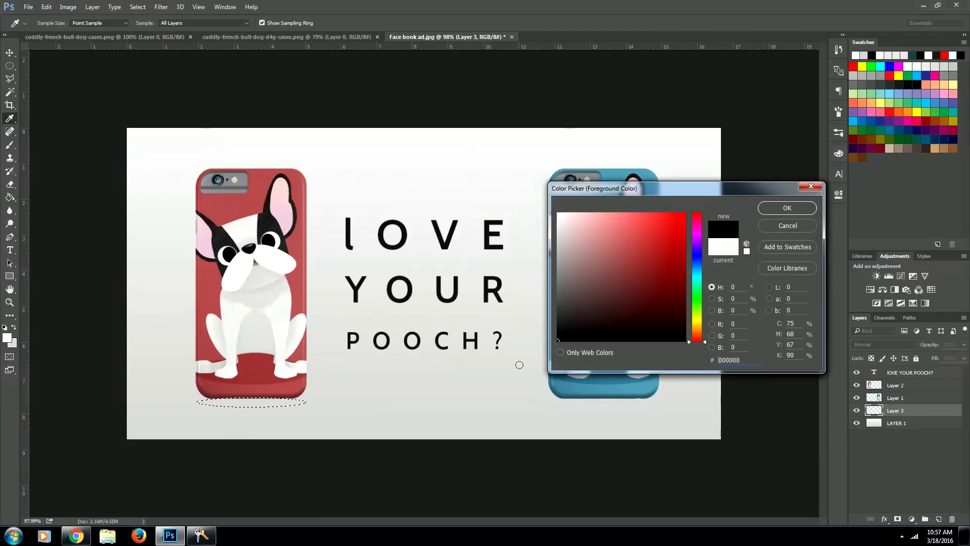
click(778, 208)
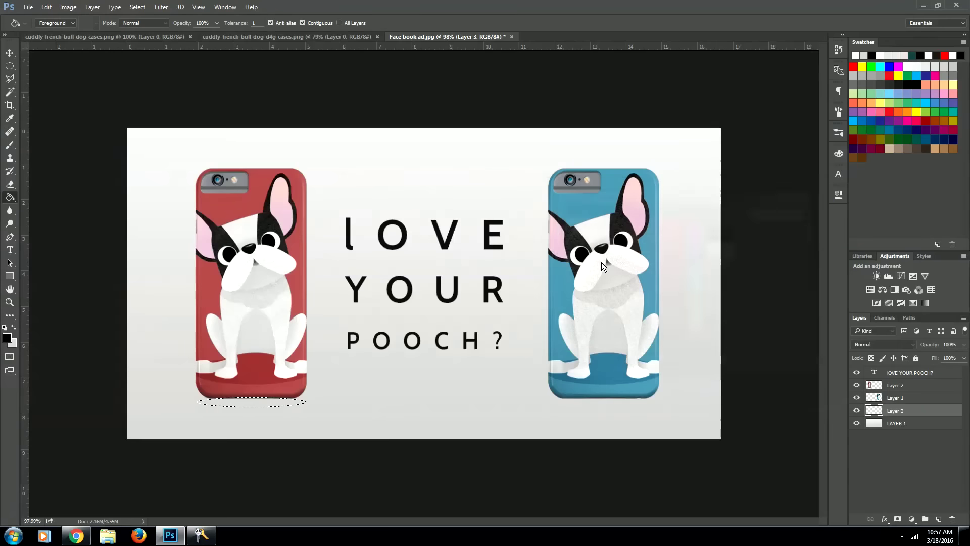
click(251, 401)
key(m)
key(ctrl+d)
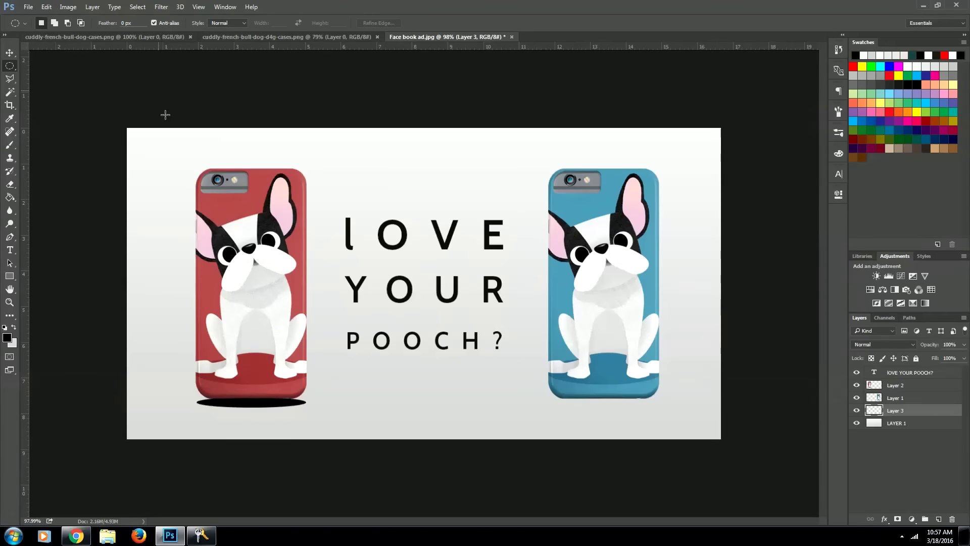
Apply a Box Blur with an 8-pixel radius to the black ellipse and nudge it up against the red phone case's base.
click(161, 6)
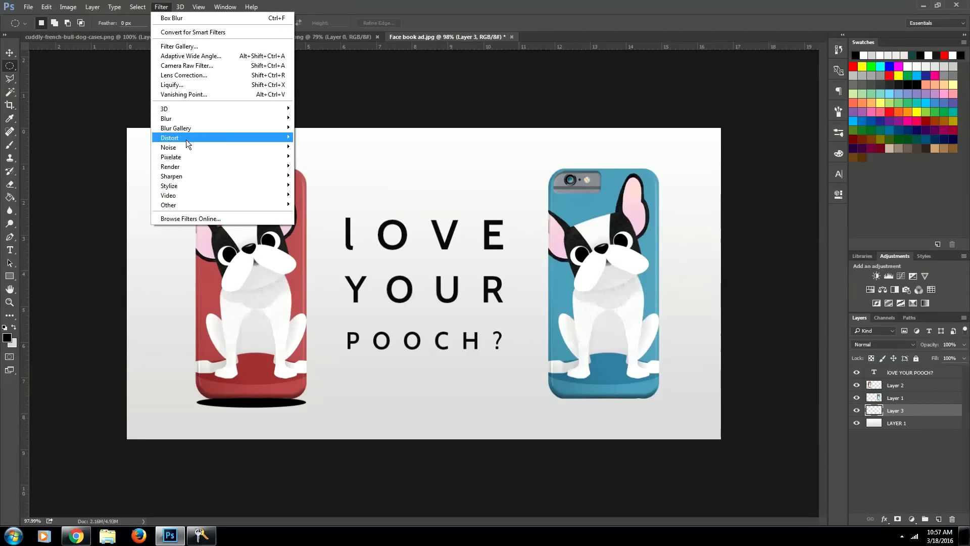
mouse_move(171, 118)
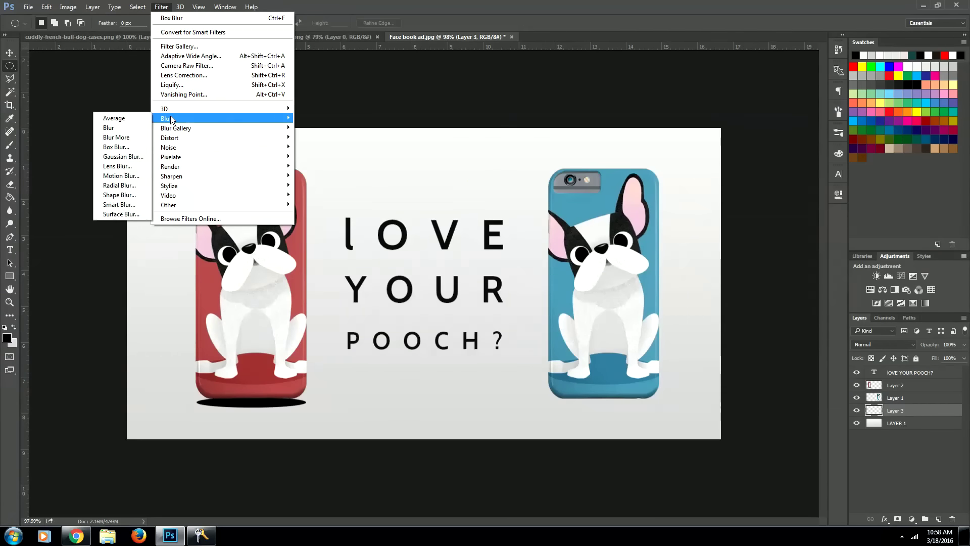
click(134, 146)
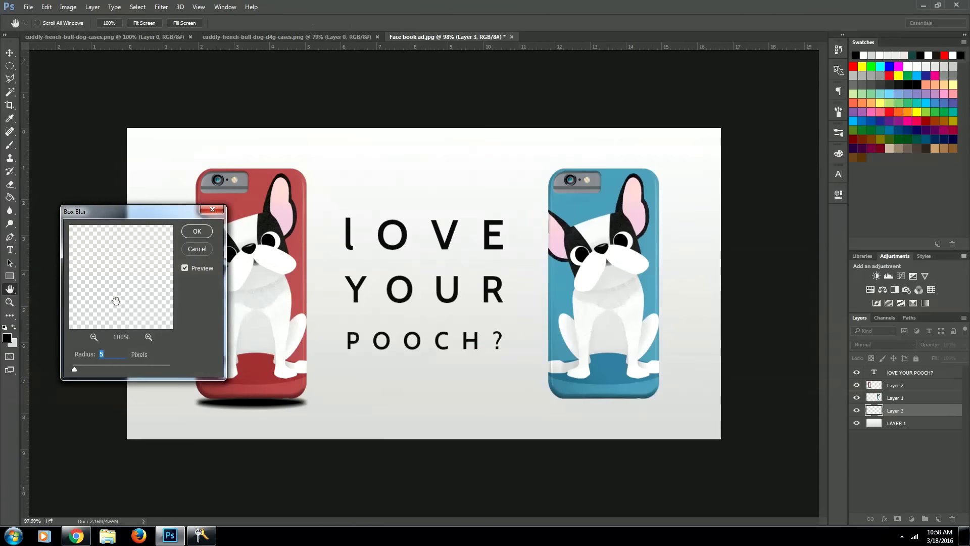
text(8)
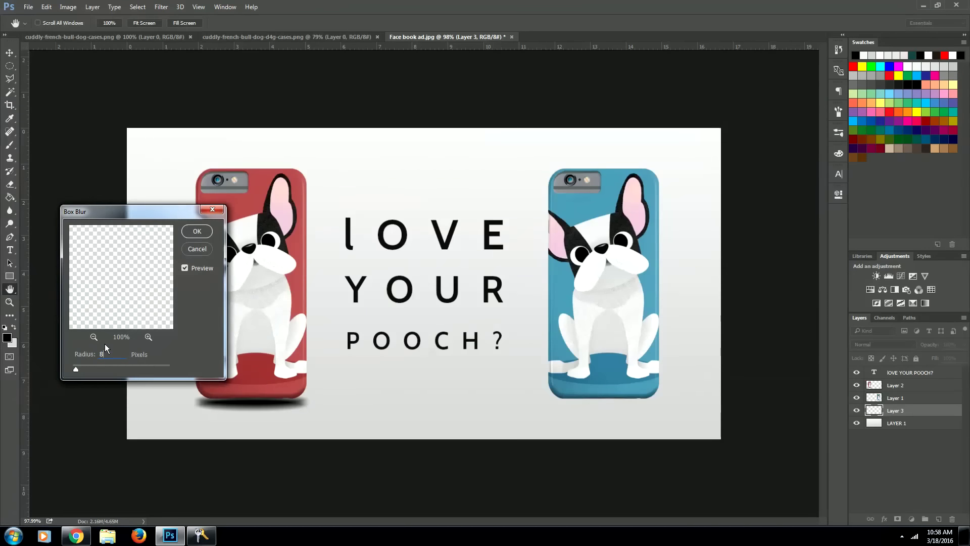
click(197, 230)
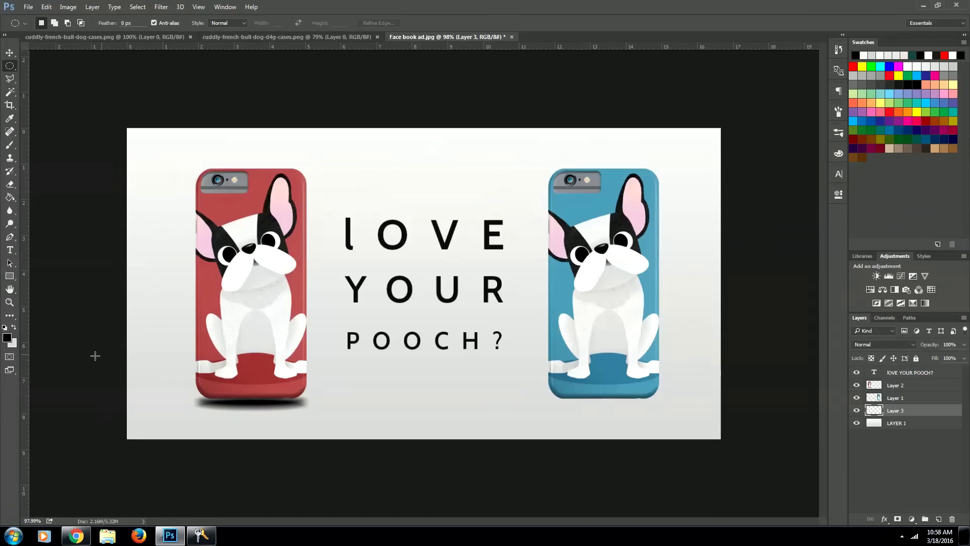
key(v)
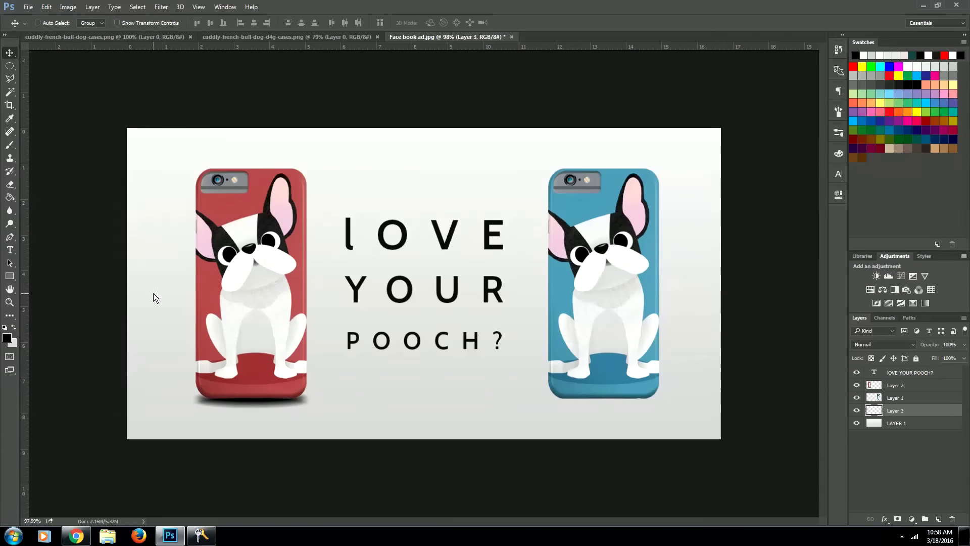
Duplicate the blurred shadow onto a new layer and center the copy directly under the blue phone case.
key(m)
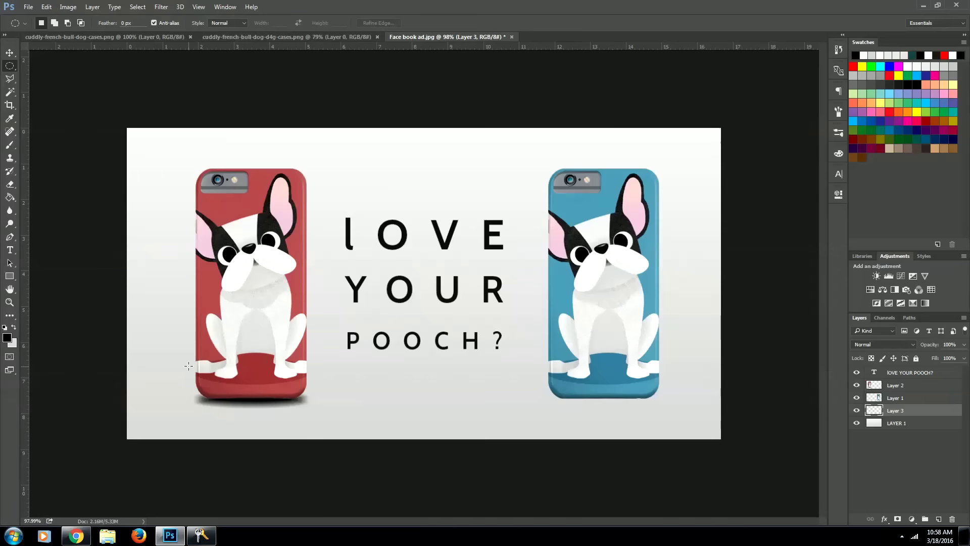
drag(164, 362, 618, 398)
key(ctrl+j)
key(v)
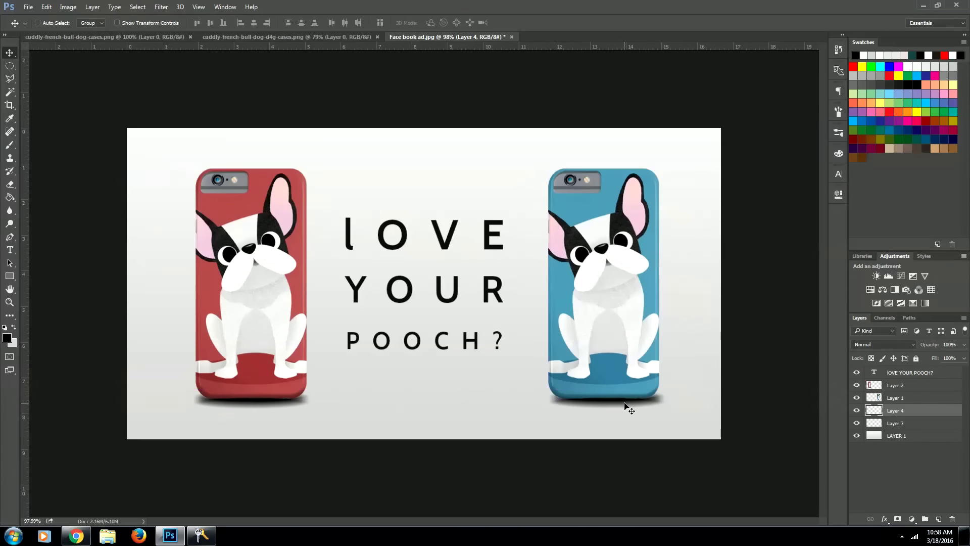
key(Left)
key(Left)
key(Left)
key(Left)
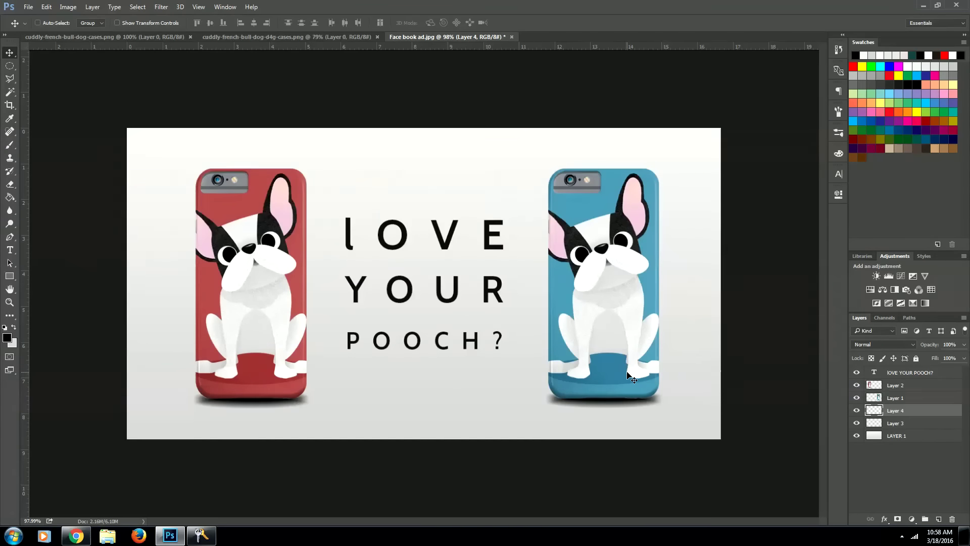
Merge the two shadow layers into one and set the merged layer's opacity to 53%.
shift+click(893, 424)
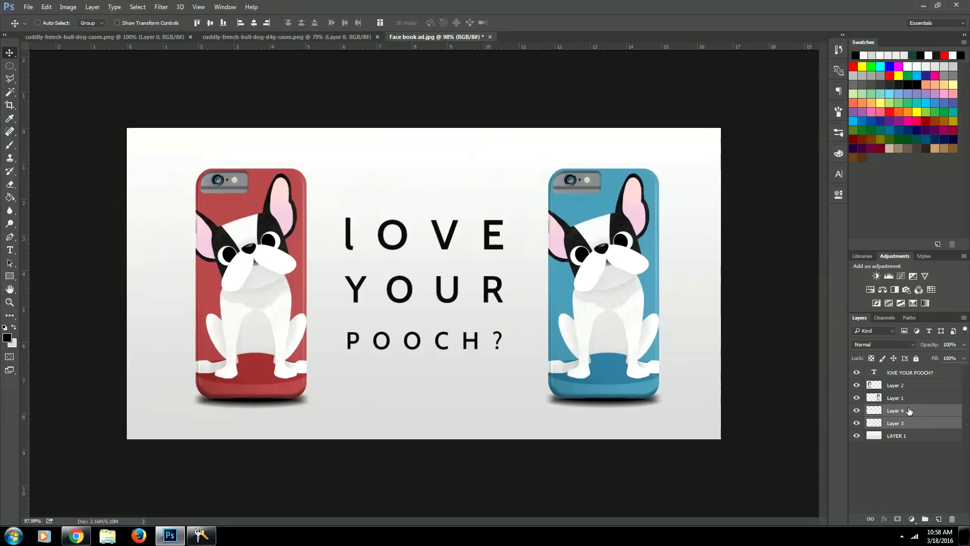
right_click(892, 421)
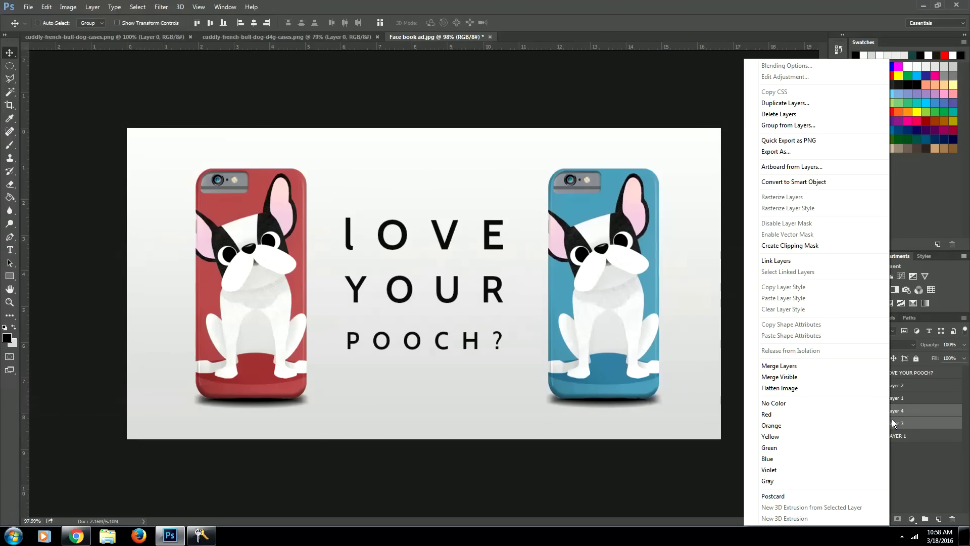
click(801, 365)
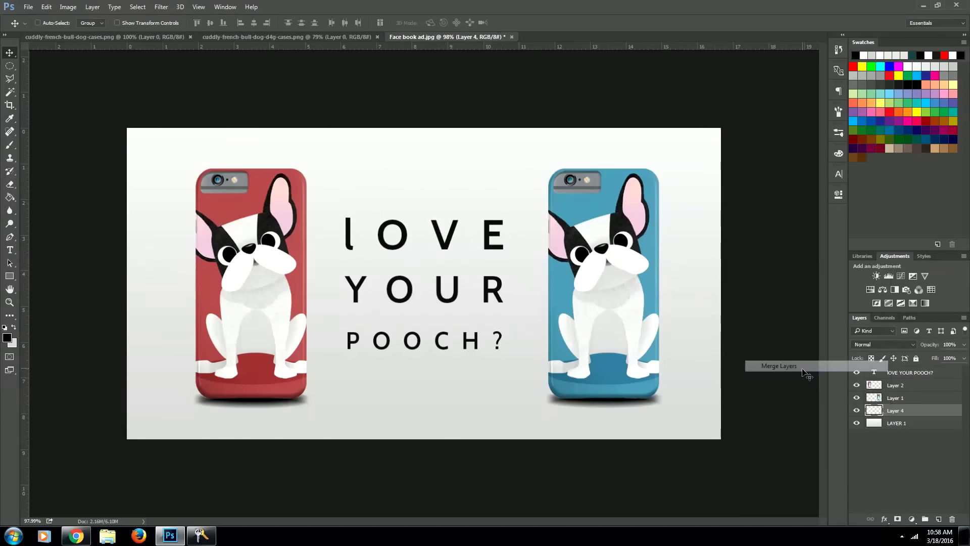
click(858, 411)
click(861, 410)
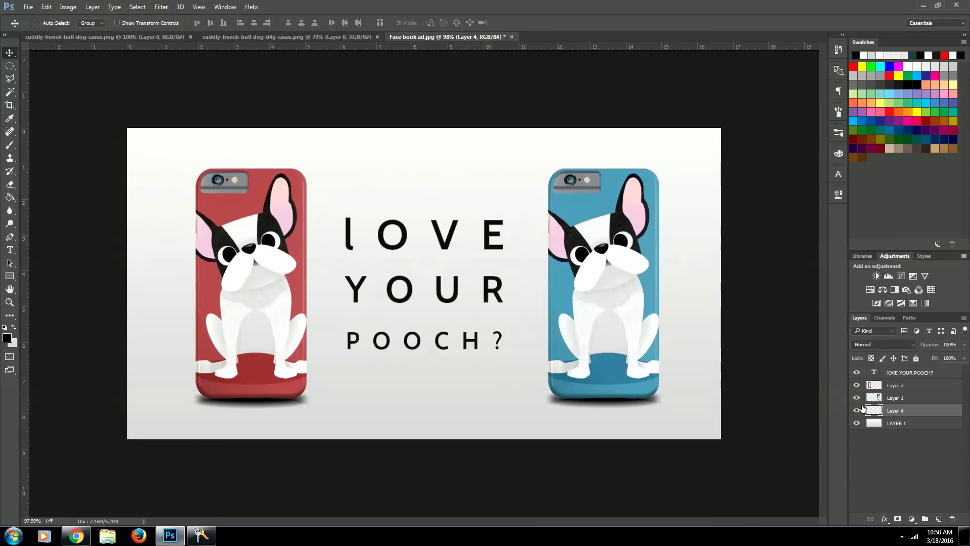
click(962, 345)
drag(963, 357, 942, 356)
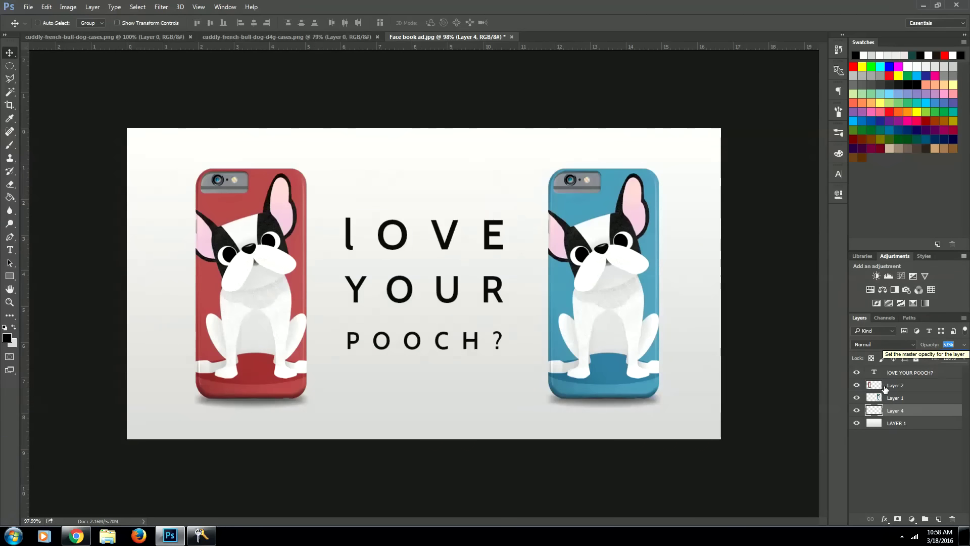
Merge the red and blue phone case layers into one layer and toggle its visibility to check it.
click(913, 398)
ctrl+click(912, 387)
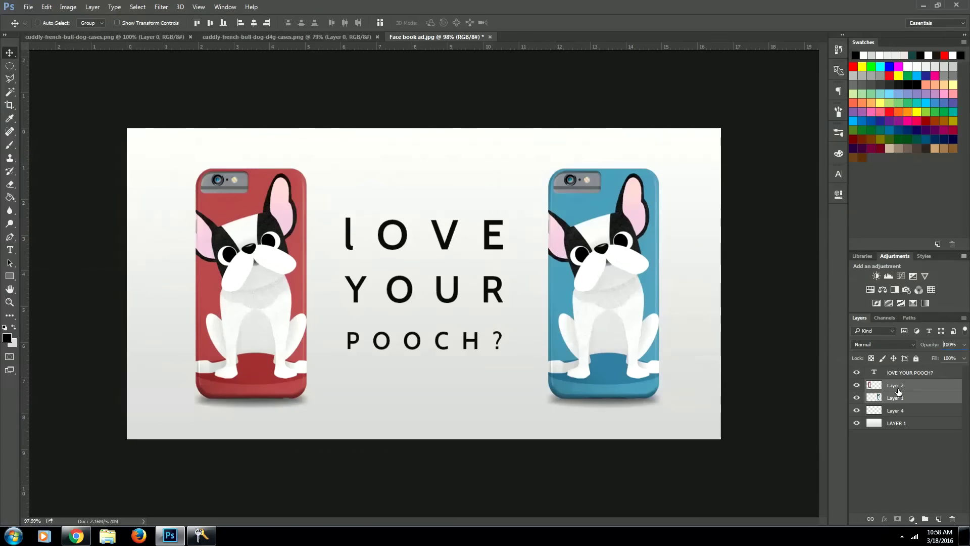
right_click(899, 388)
click(807, 366)
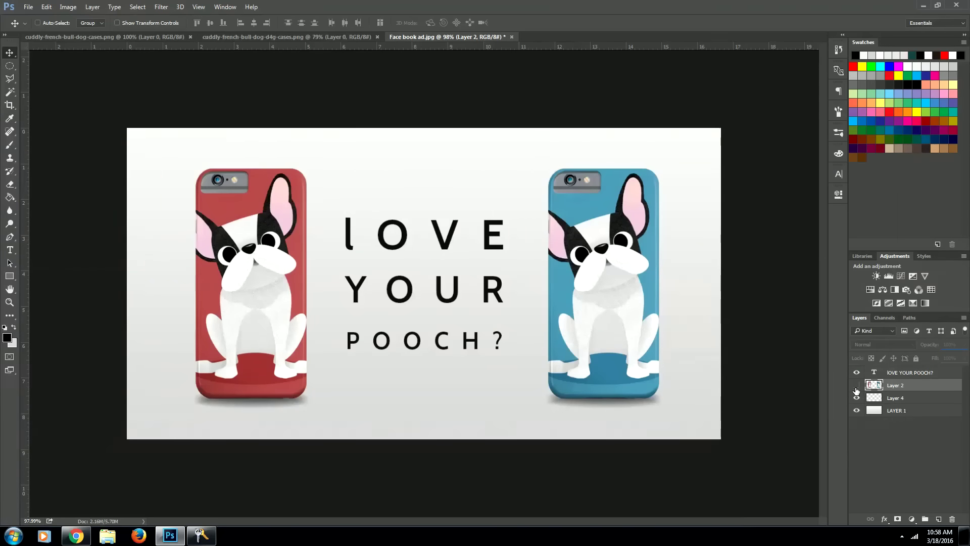
click(857, 386)
click(856, 385)
Select the whole canvas with the Rectangular Marquee tool and copy both phone cases onto a new layer, aligned over the originals.
key(m)
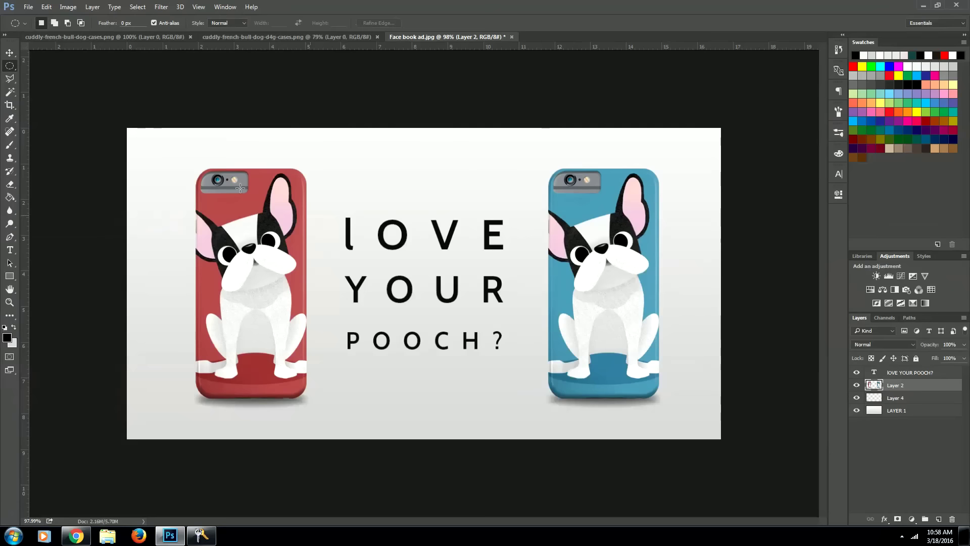
drag(149, 134, 757, 516)
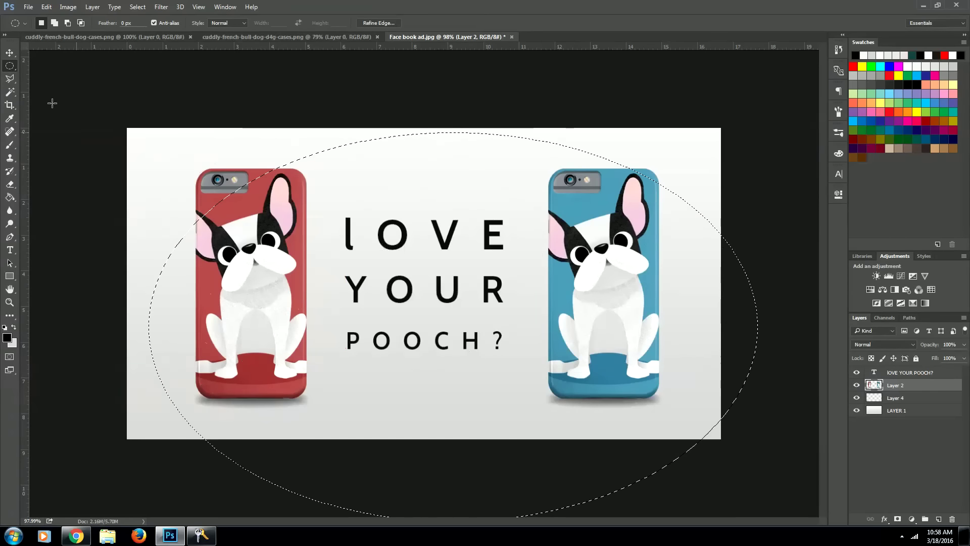
right_click(11, 70)
click(50, 65)
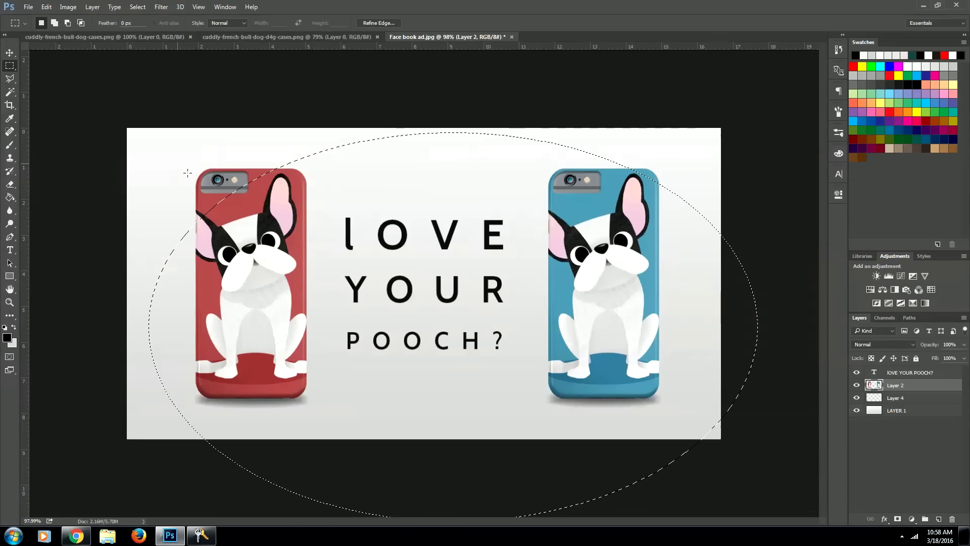
click(167, 150)
drag(125, 120, 778, 514)
key(v)
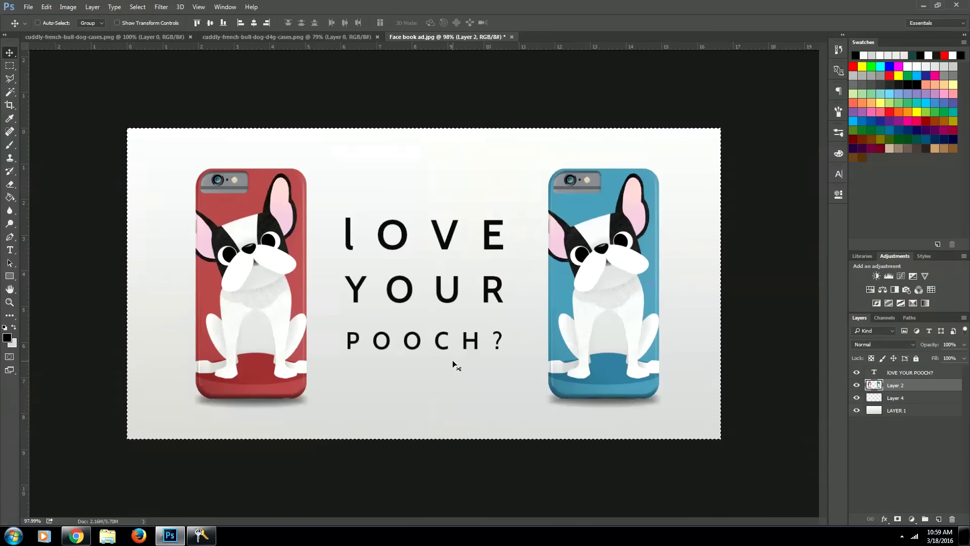
key(ctrl+j)
drag(450, 362, 451, 363)
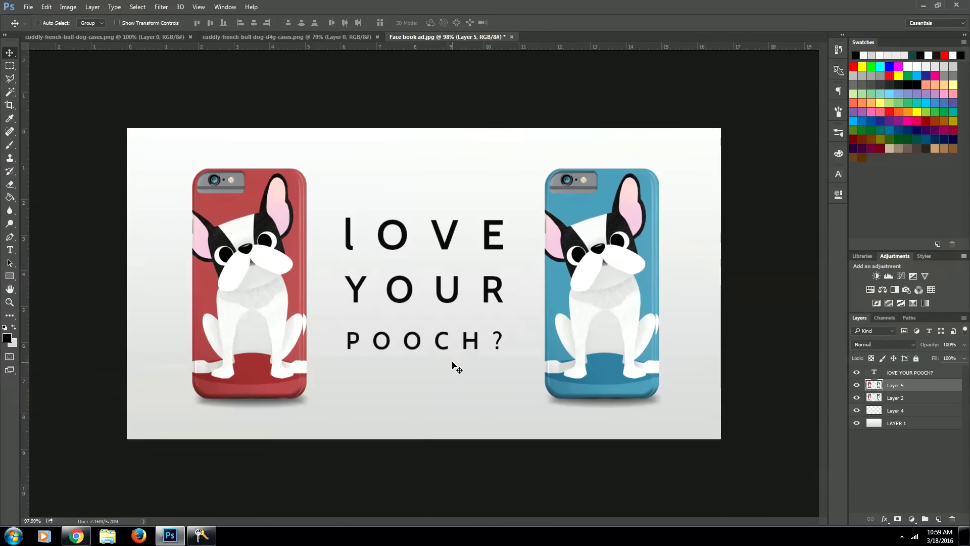
drag(603, 340, 597, 339)
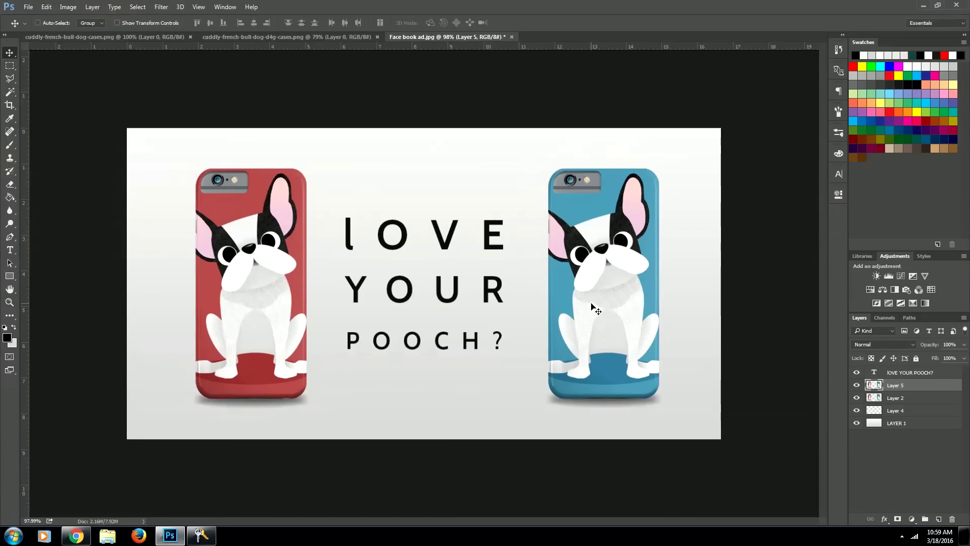
Flip the copied phone cases vertically with Free Transform.
key(ctrl+t)
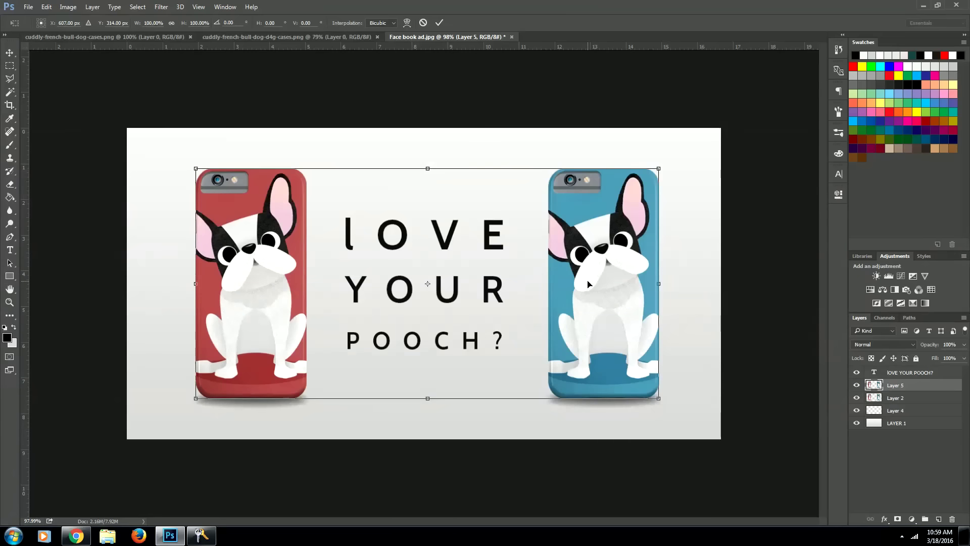
right_click(442, 287)
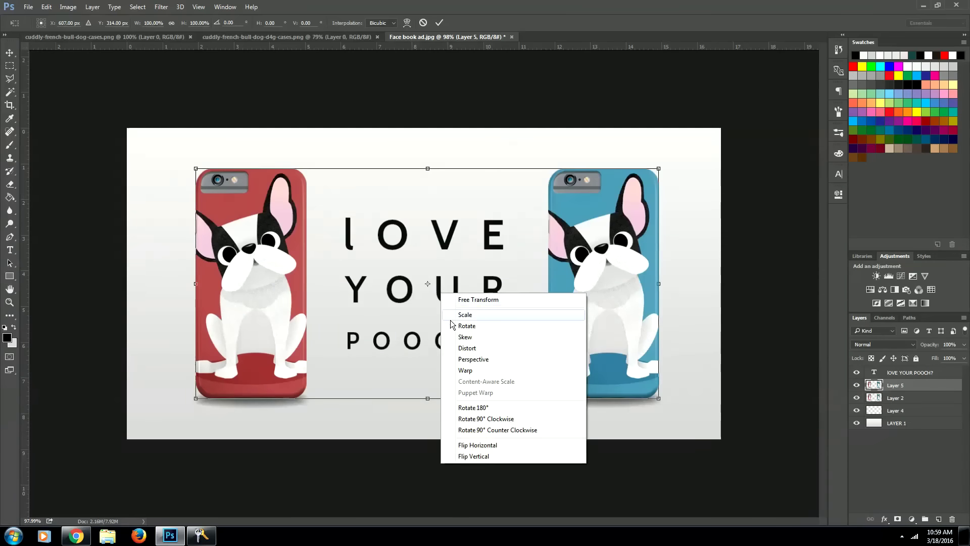
click(494, 456)
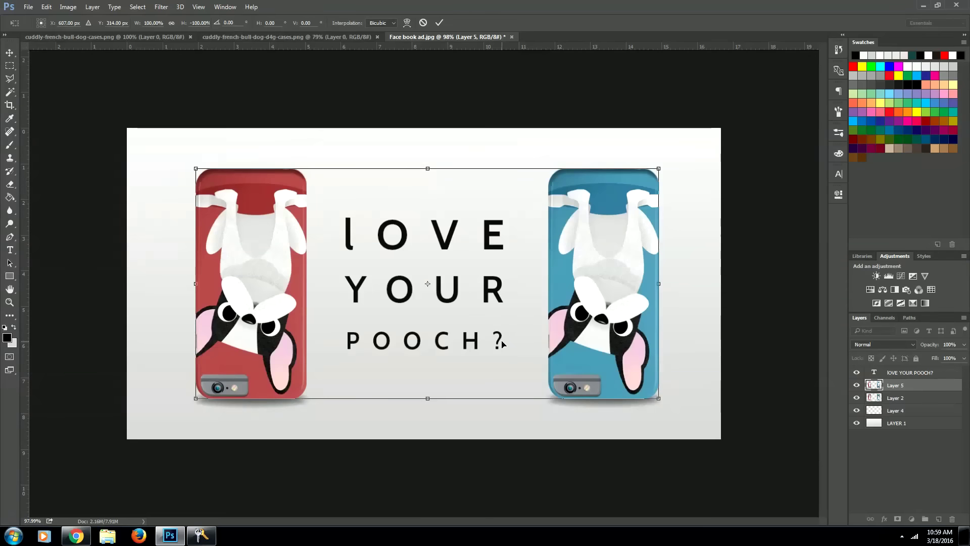
key(Return)
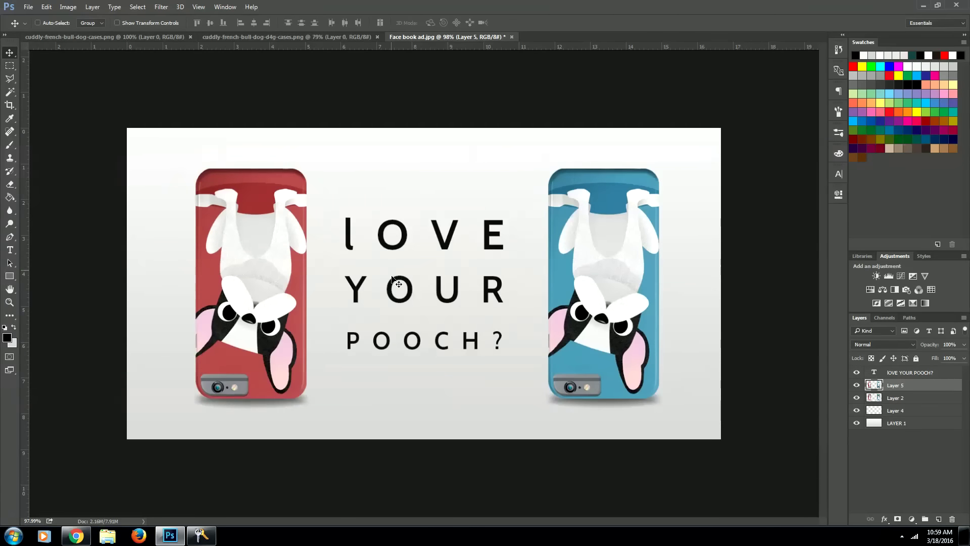
Move the flipped copy straight down to meet the bases of the phone cases and place its layer below the original cases.
drag(398, 284, 399, 455)
drag(396, 481, 392, 501)
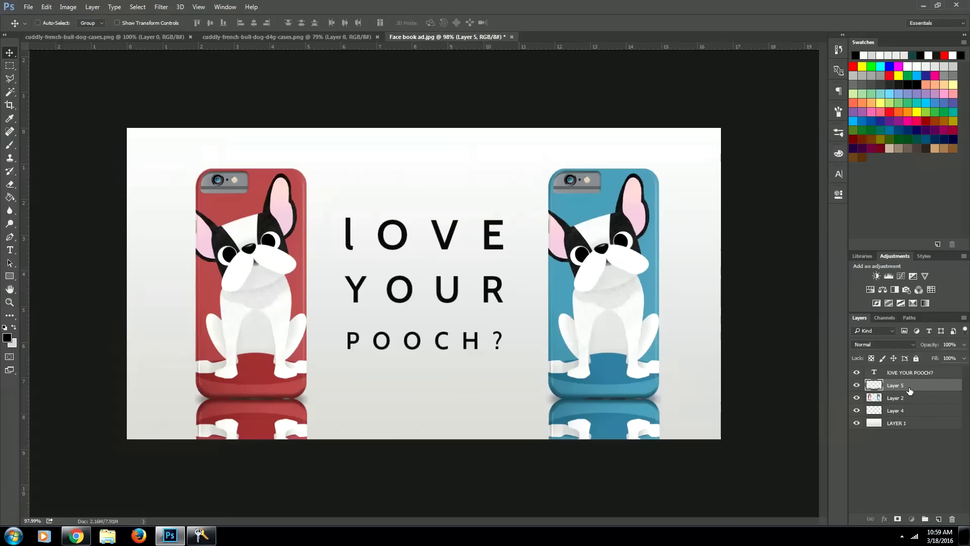
drag(906, 398, 904, 406)
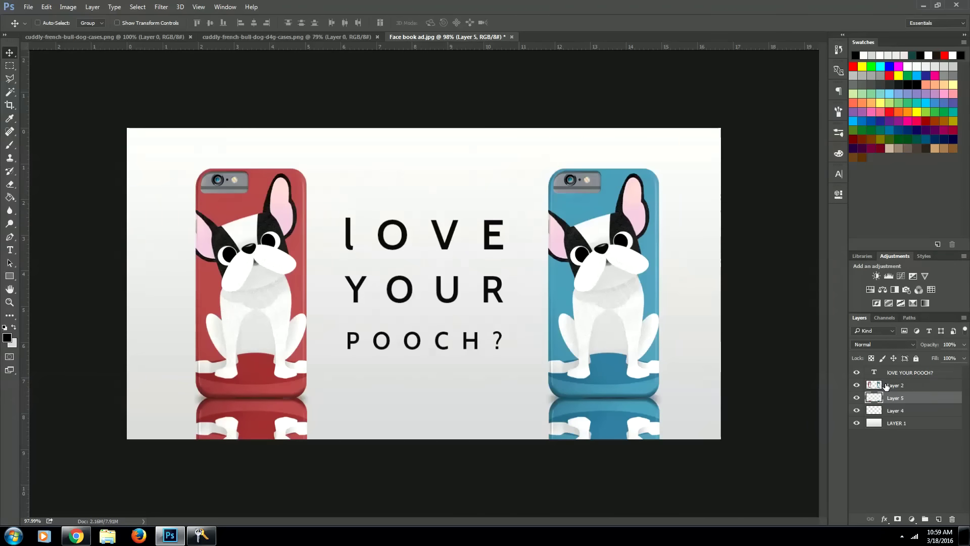
Lower the reflection layer's opacity to 54%.
click(963, 358)
drag(963, 358, 942, 358)
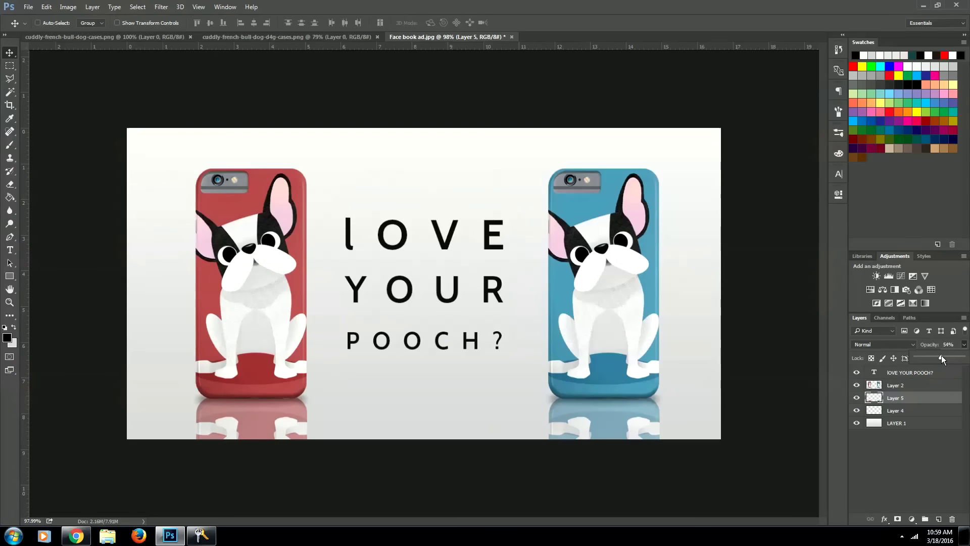
drag(941, 358, 940, 371)
Fade the lower edge of both reflections with a soft 80 px Eraser at 20% opacity, stroking across the canvas bottom.
key(e)
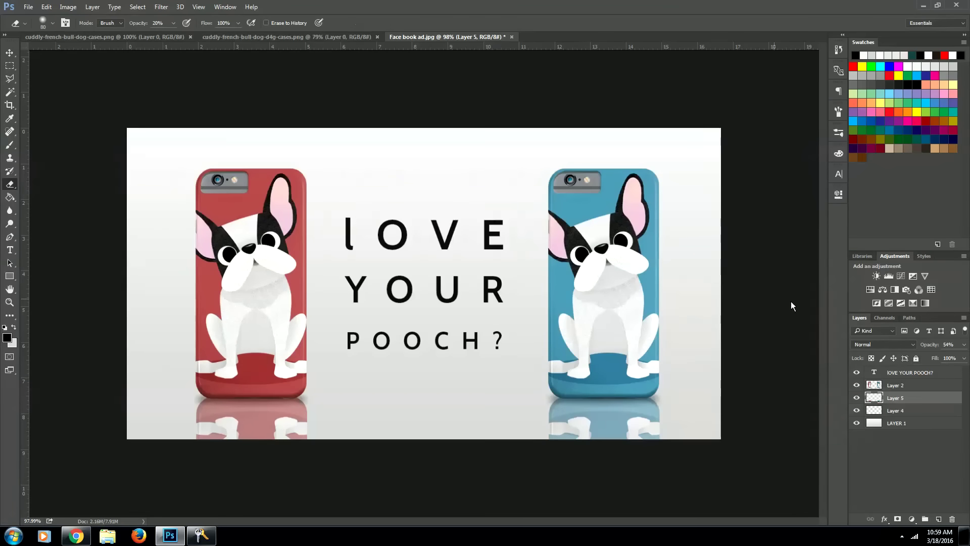
click(840, 110)
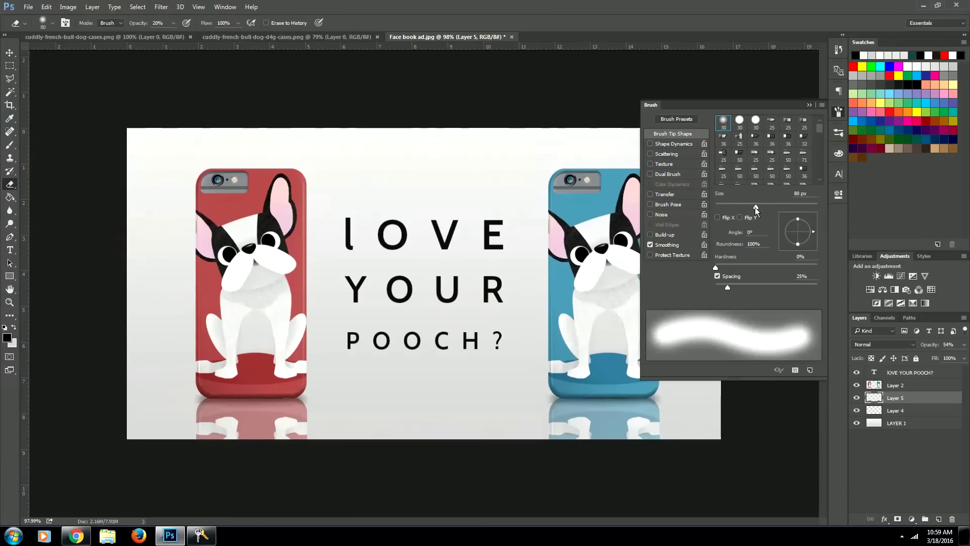
click(839, 111)
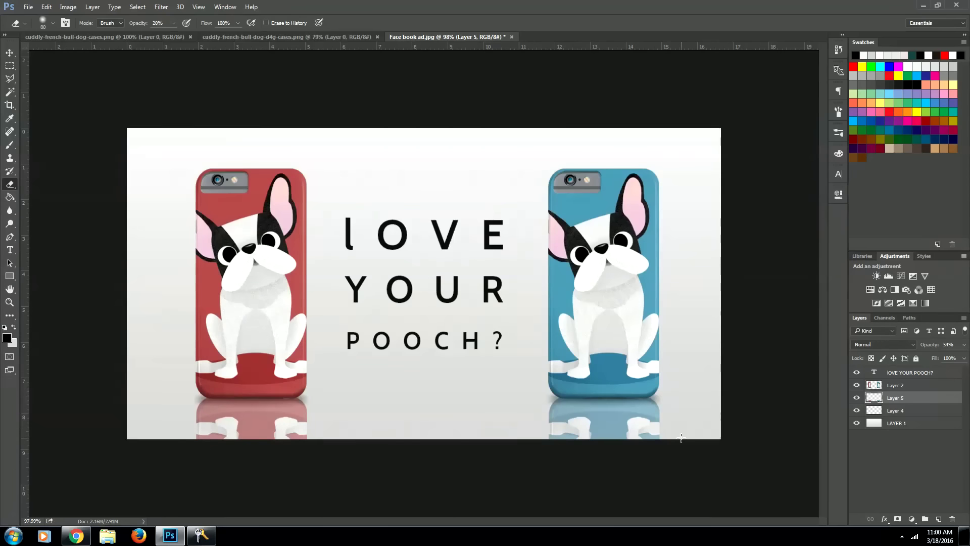
drag(680, 438, 177, 457)
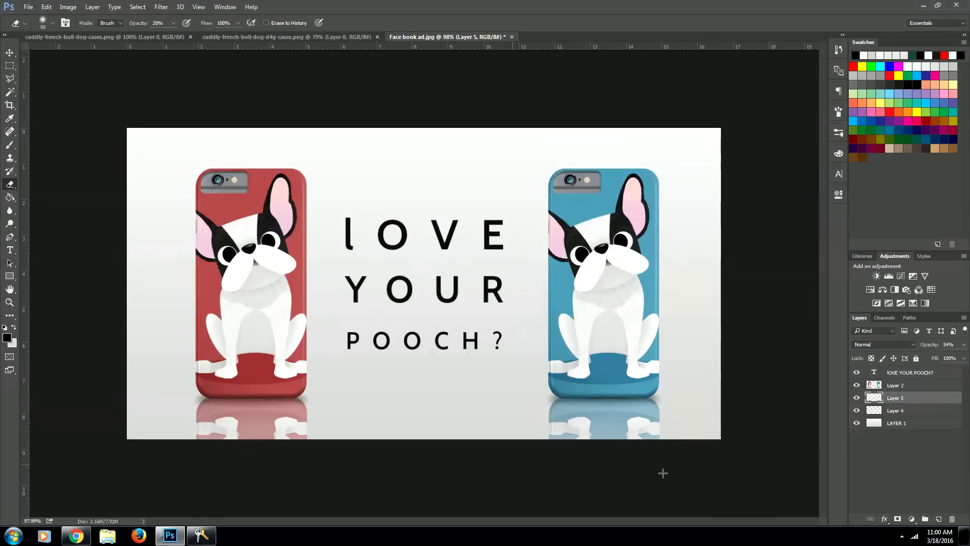